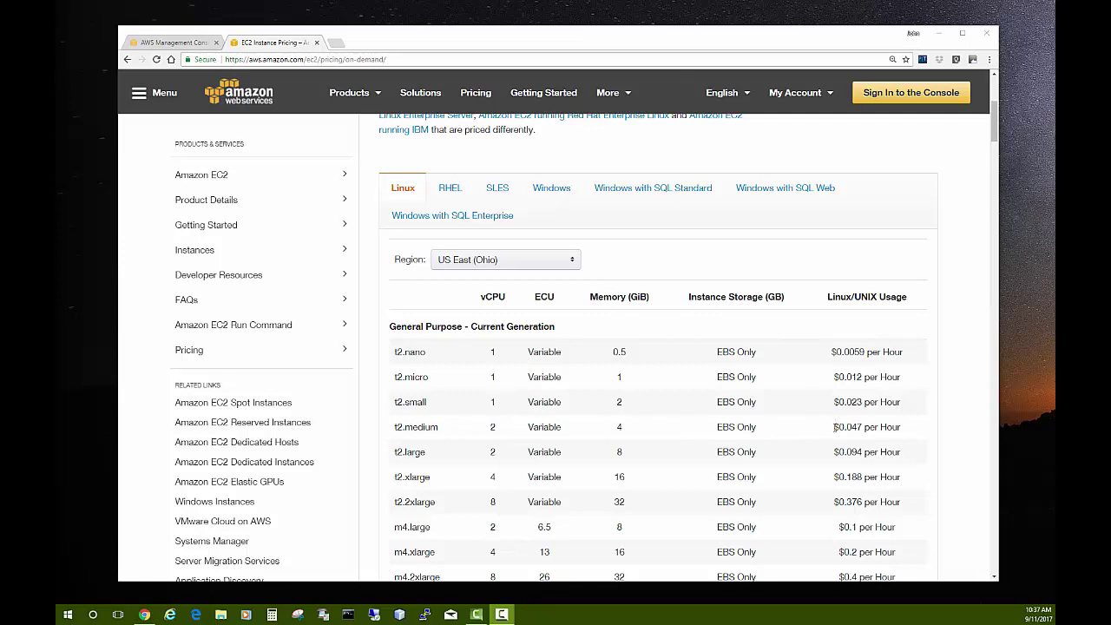
# Step: Examine the US East (Ohio) Linux on-demand hourly prices for the t2.medium and c4.xlarge instances
pyautogui.moveTo(834, 427); pyautogui.dragTo(905, 428)
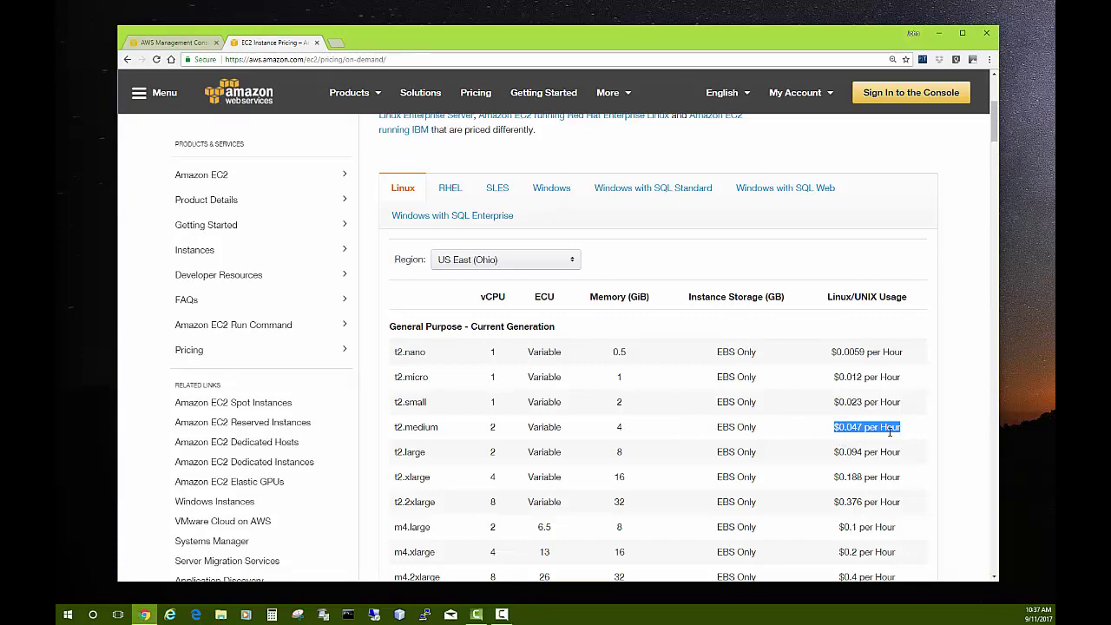
pyautogui.scroll(-4, 801, 454)
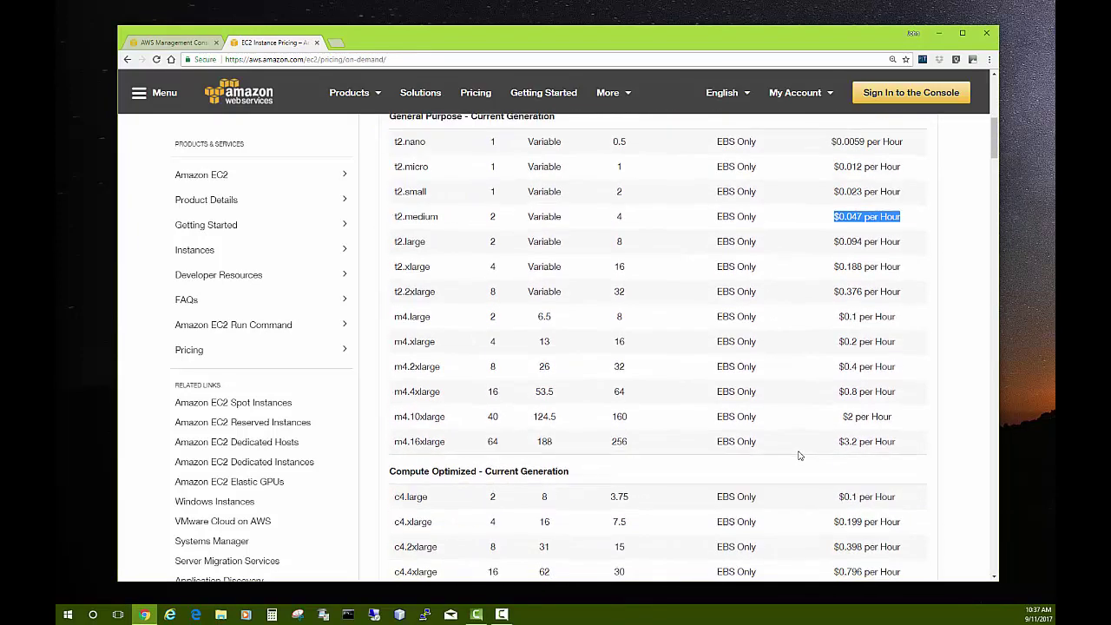
pyautogui.moveTo(395, 420); pyautogui.dragTo(916, 425)
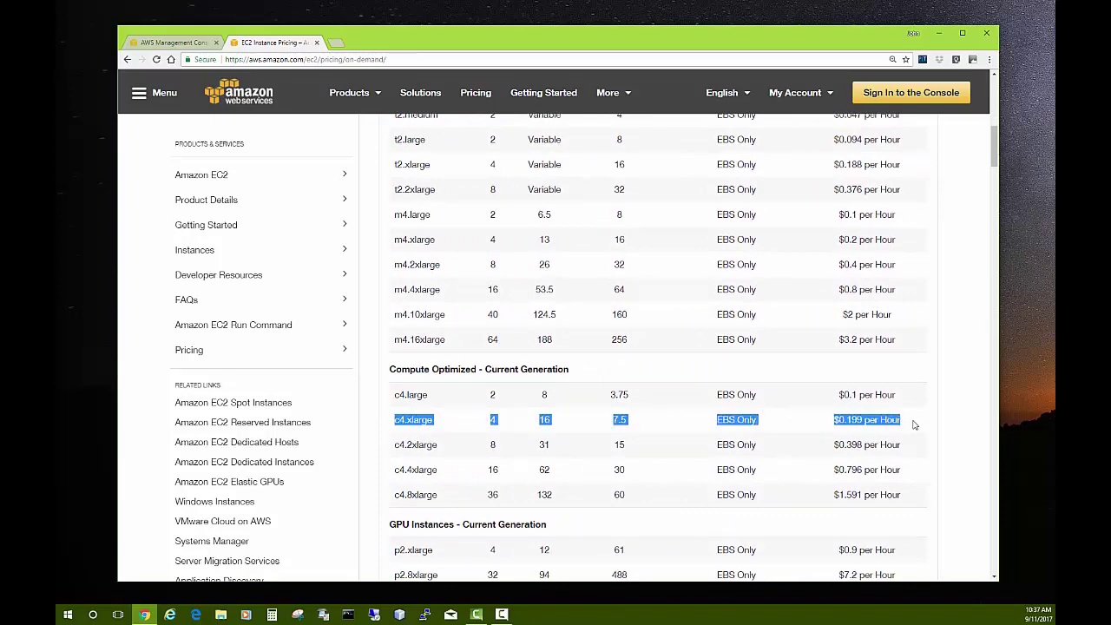
pyautogui.scroll(3, 851, 434)
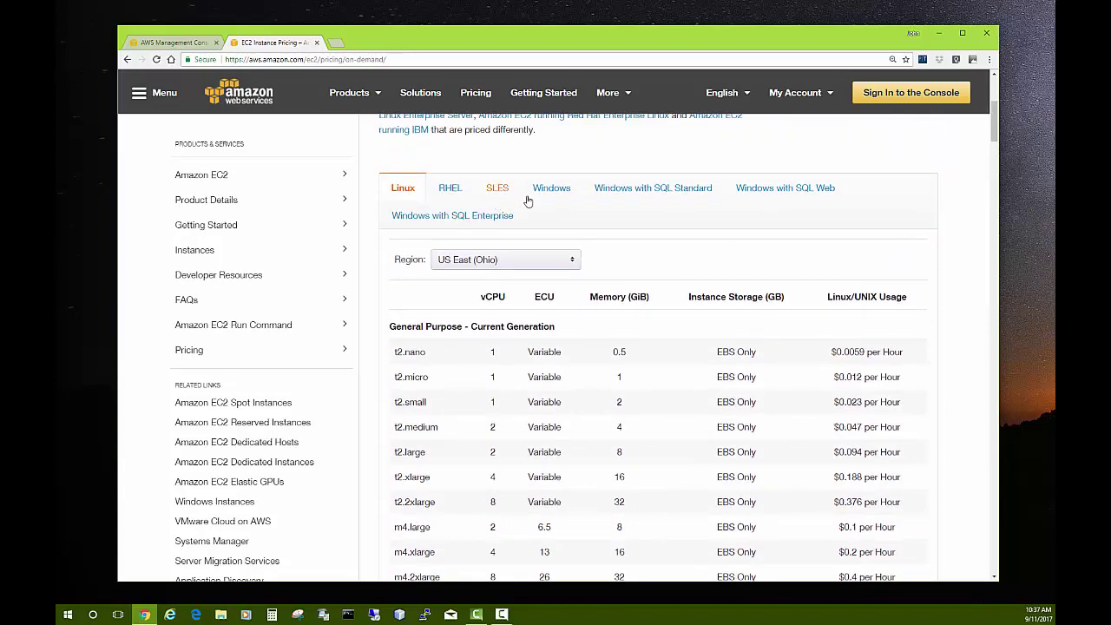
# Step: Show the Windows on-demand pricing and examine the hourly prices of the t2.medium and c4.xlarge instances
pyautogui.click(547, 192)
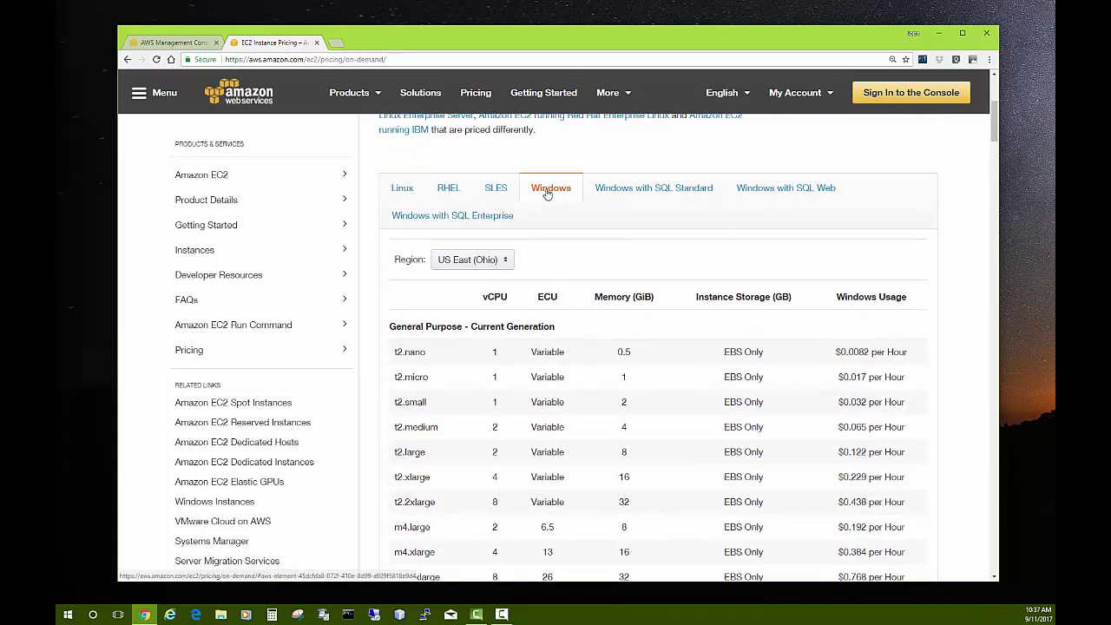
pyautogui.scroll(-1, 630, 342)
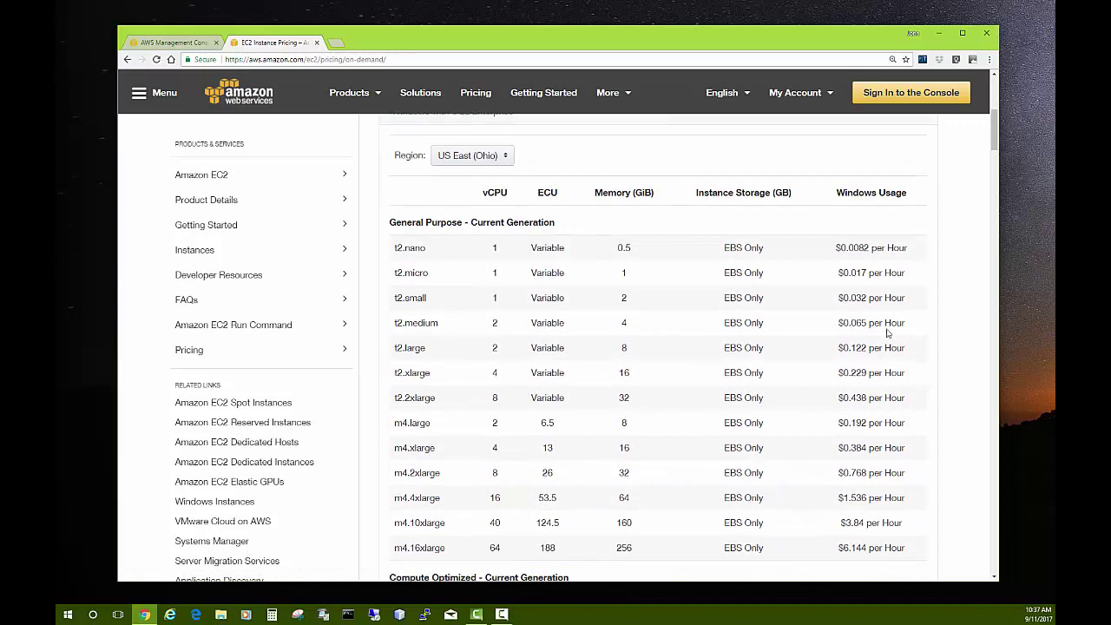
pyautogui.moveTo(838, 324); pyautogui.dragTo(917, 326)
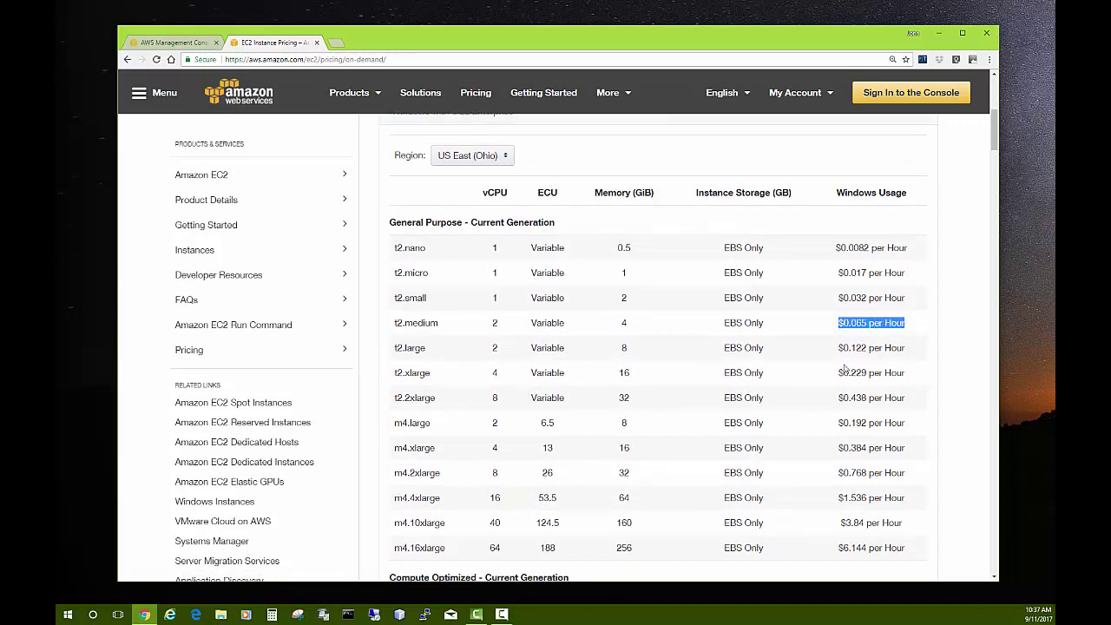
pyautogui.scroll(-3, 846, 370)
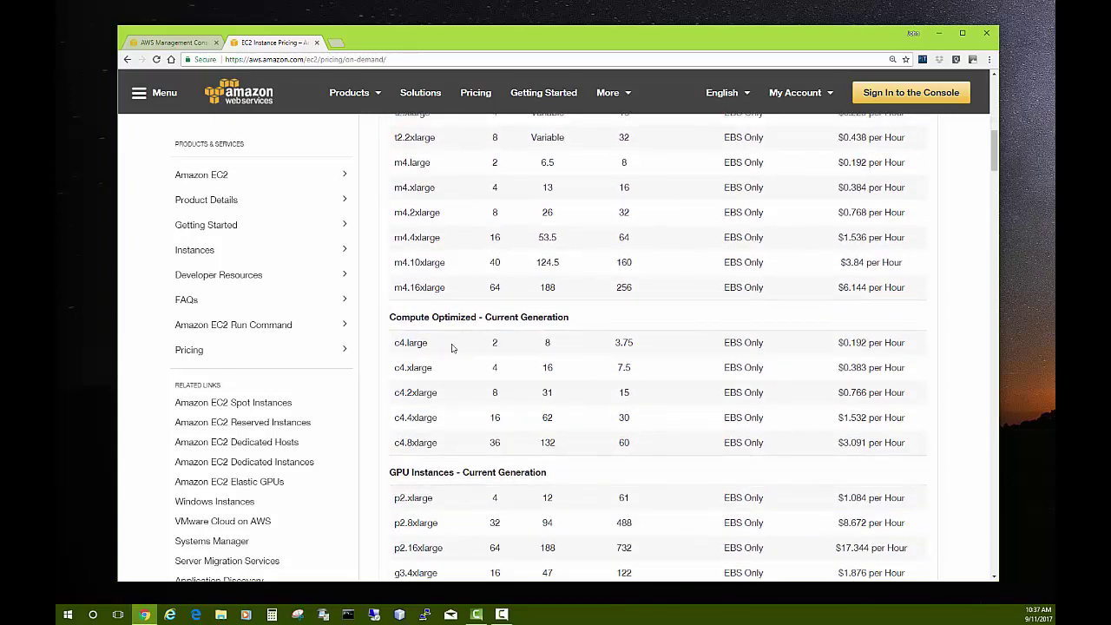
pyautogui.moveTo(838, 368); pyautogui.dragTo(906, 370)
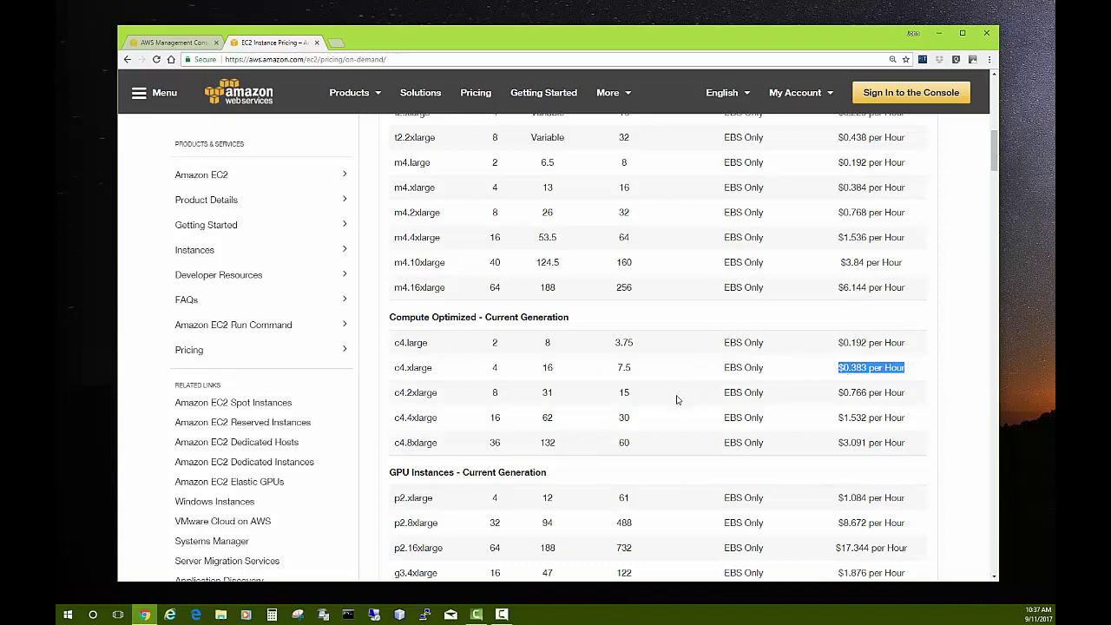
pyautogui.scroll(4, 678, 400)
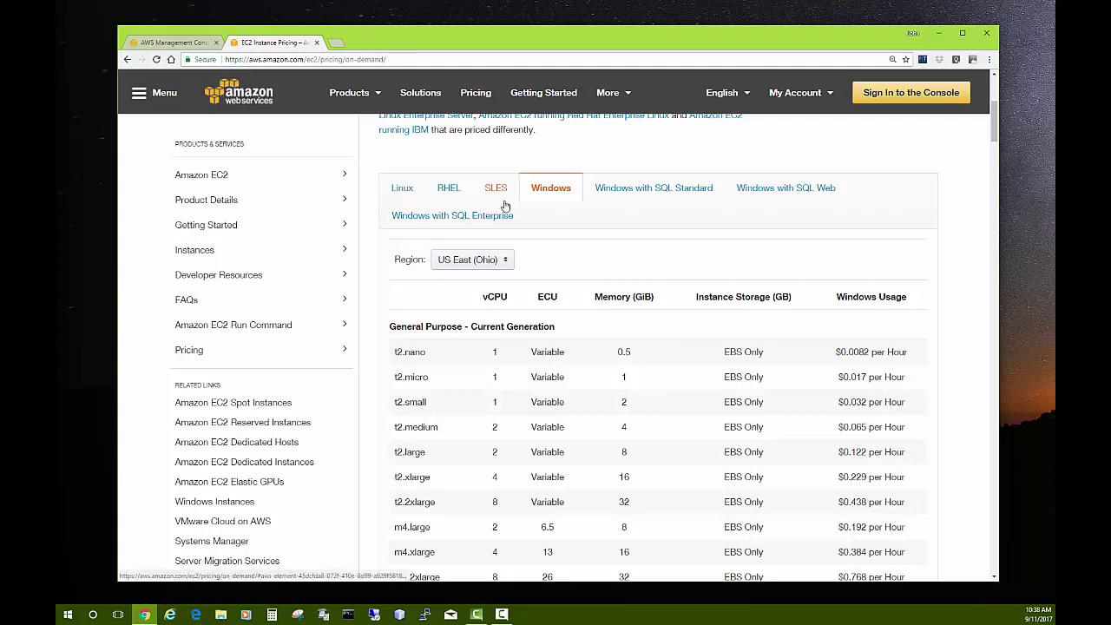
# Step: Return to the AWS Management Console and open the list of EC2 instances
pyautogui.click(170, 44)
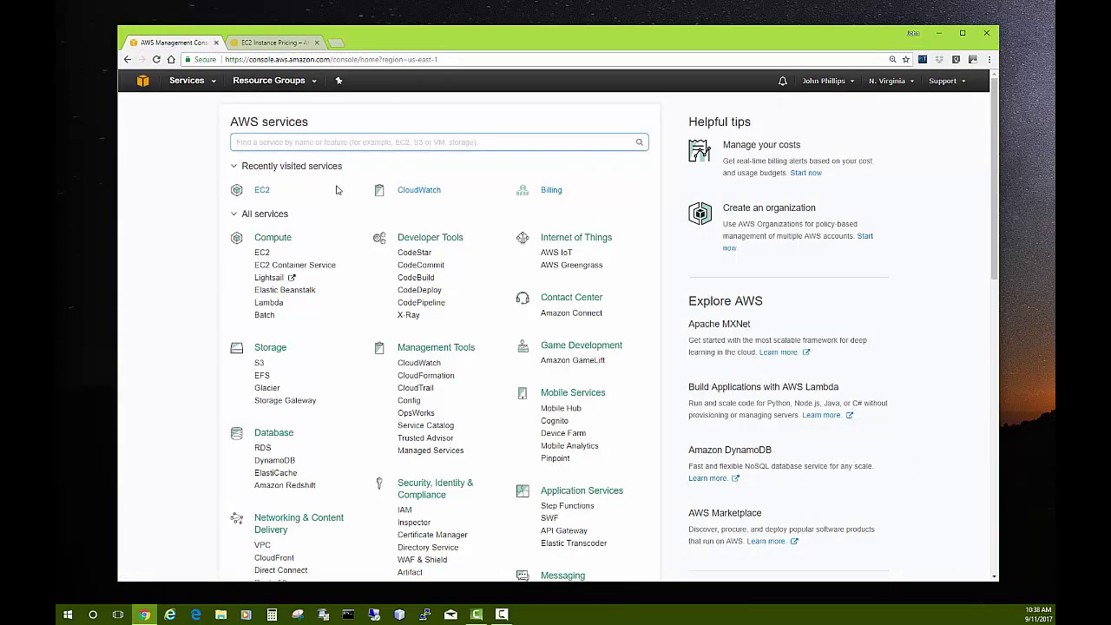
pyautogui.click(264, 254)
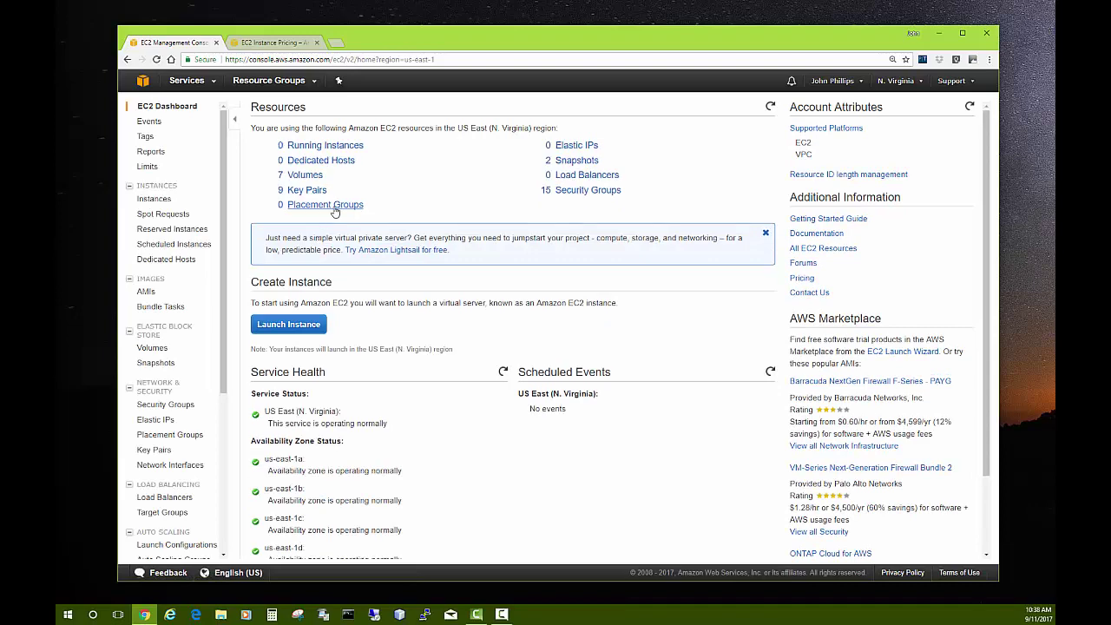
pyautogui.click(165, 200)
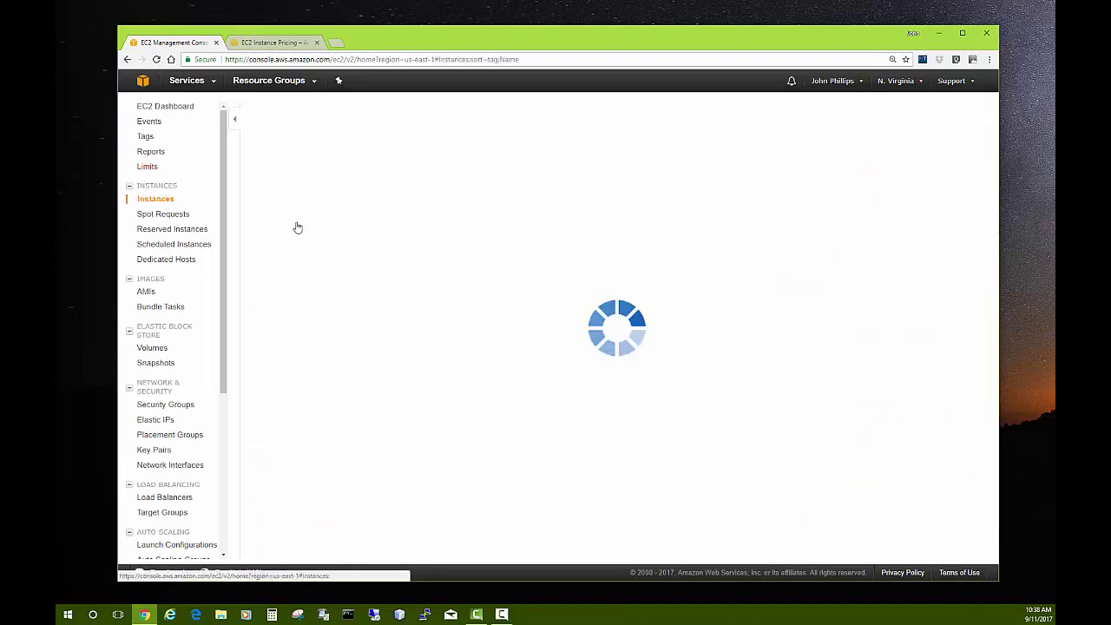
# Step: Start creating a new CloudWatch alarm for the instance 20170907windowsdevserver
pyautogui.click(254, 276)
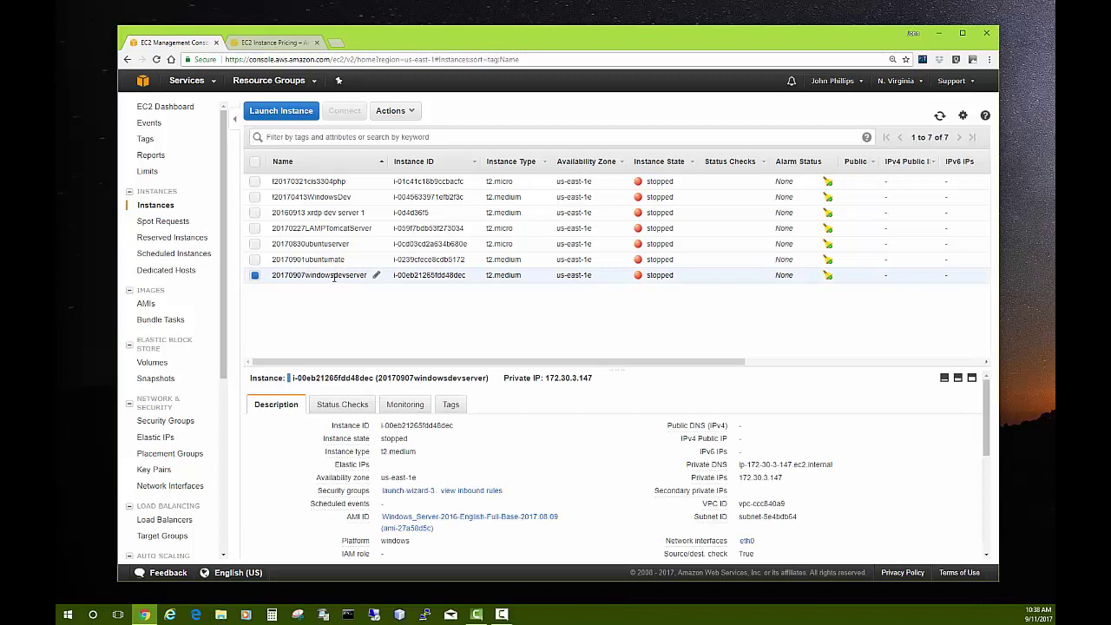
pyautogui.click(412, 111)
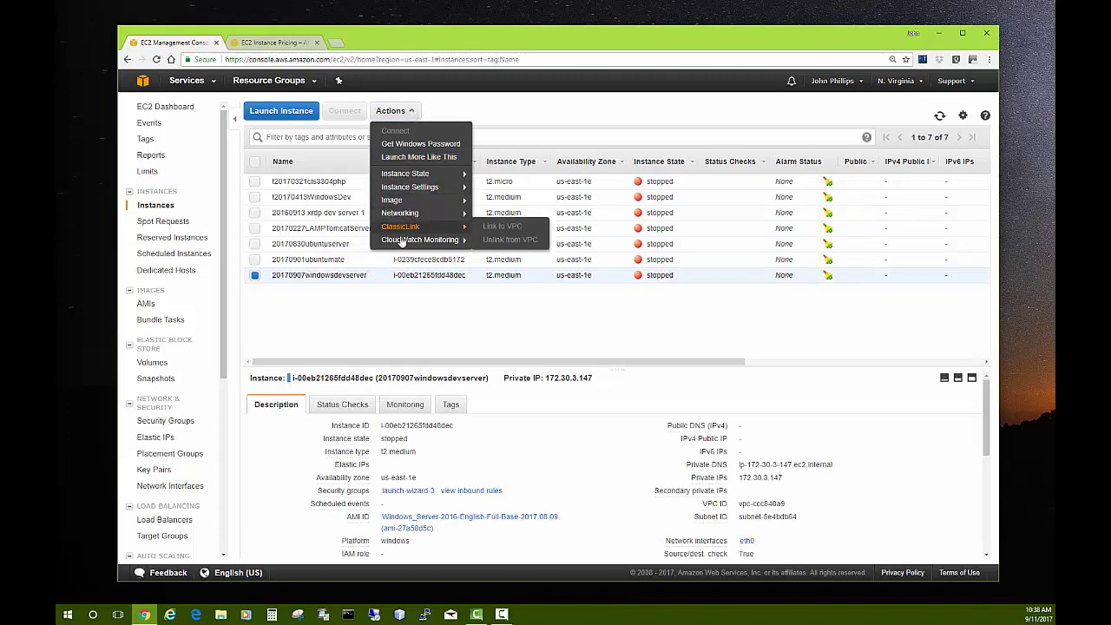
pyautogui.moveTo(415, 243)
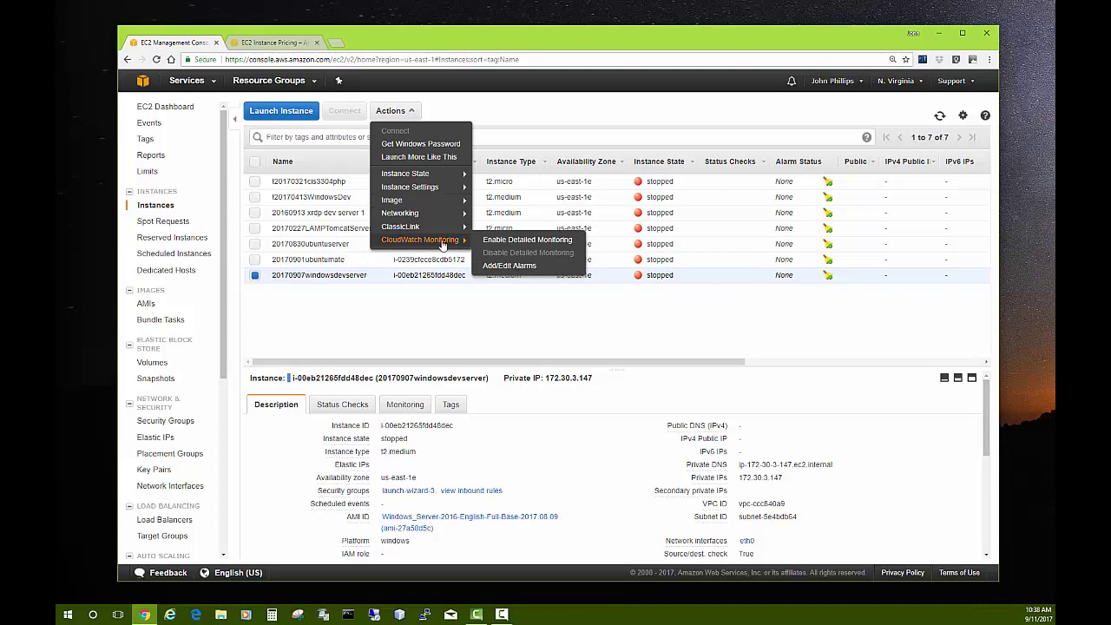
pyautogui.click(509, 267)
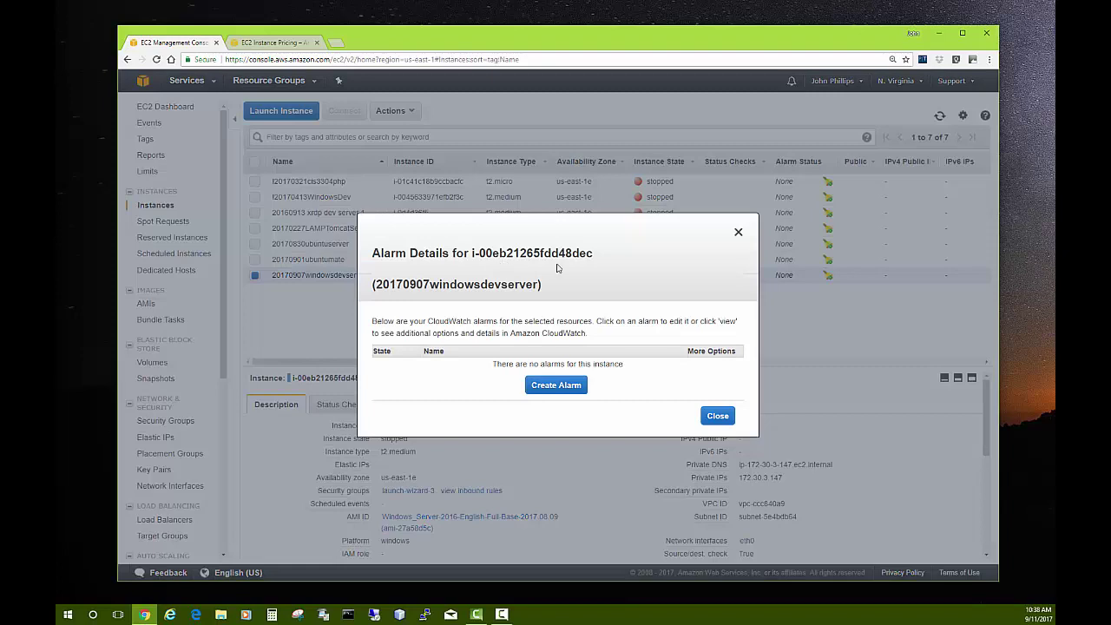
pyautogui.click(558, 387)
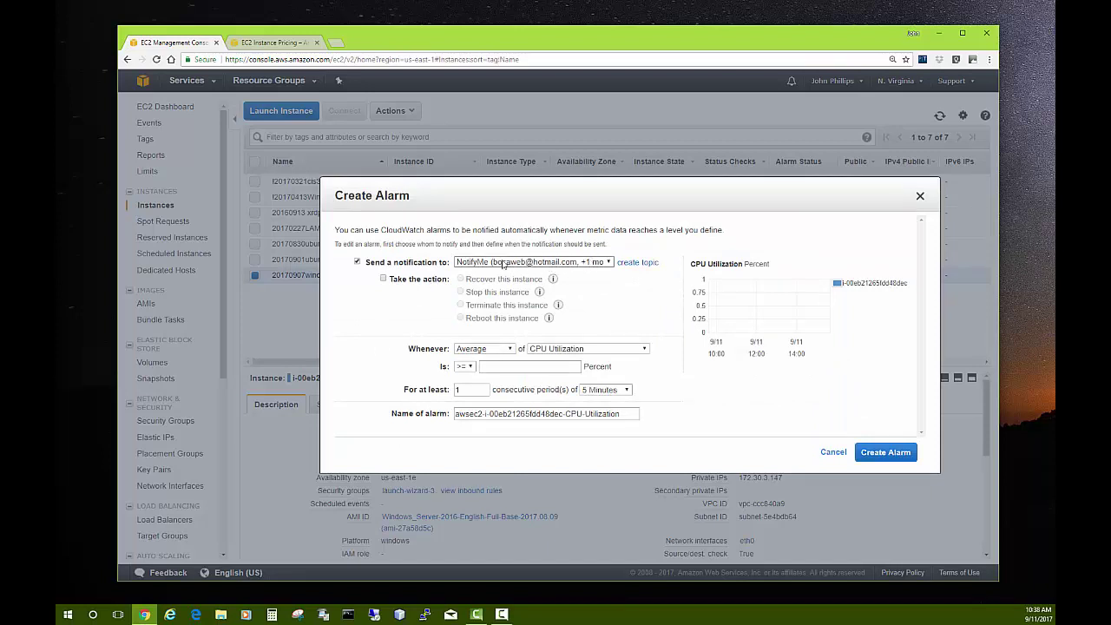
# Step: Set the alarm to take the action Stop this instance, keeping the notification to the NotifyMe topic enabled
pyautogui.click(357, 262)
pyautogui.click(383, 279)
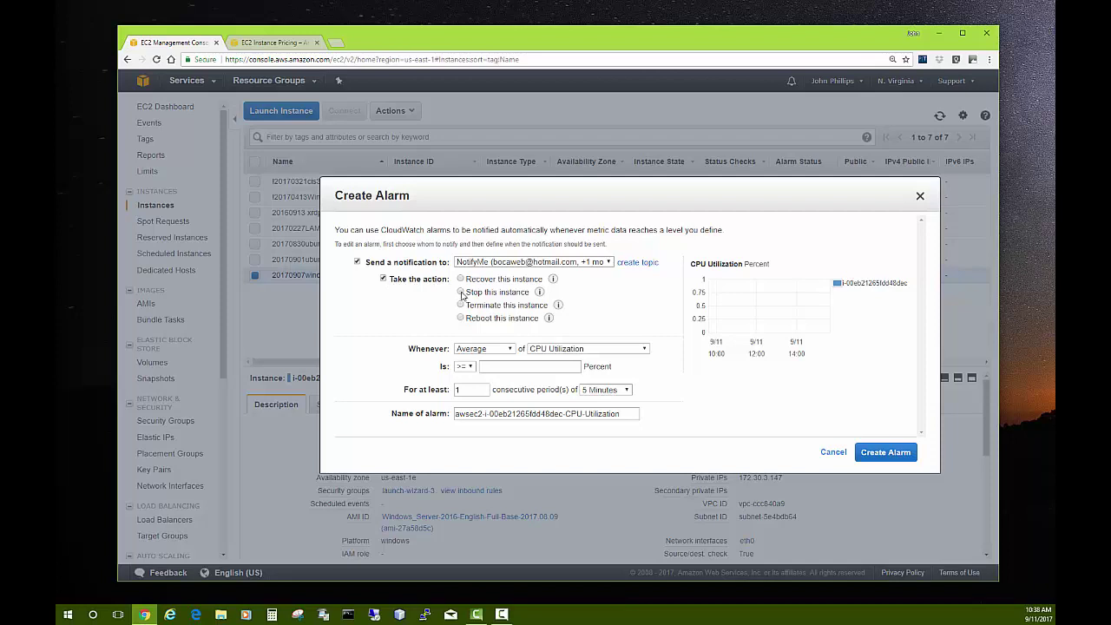
pyautogui.click(461, 293)
# Step: Define the alarm condition as Maximum CPU Utilization < 5 percent
pyautogui.click(511, 350)
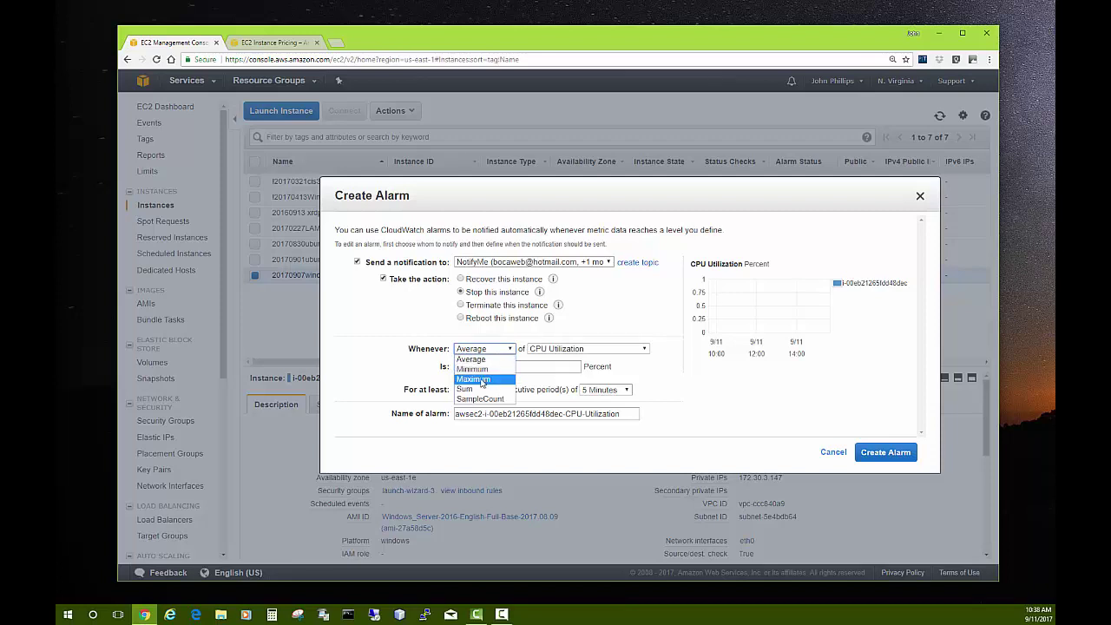
pyautogui.click(483, 379)
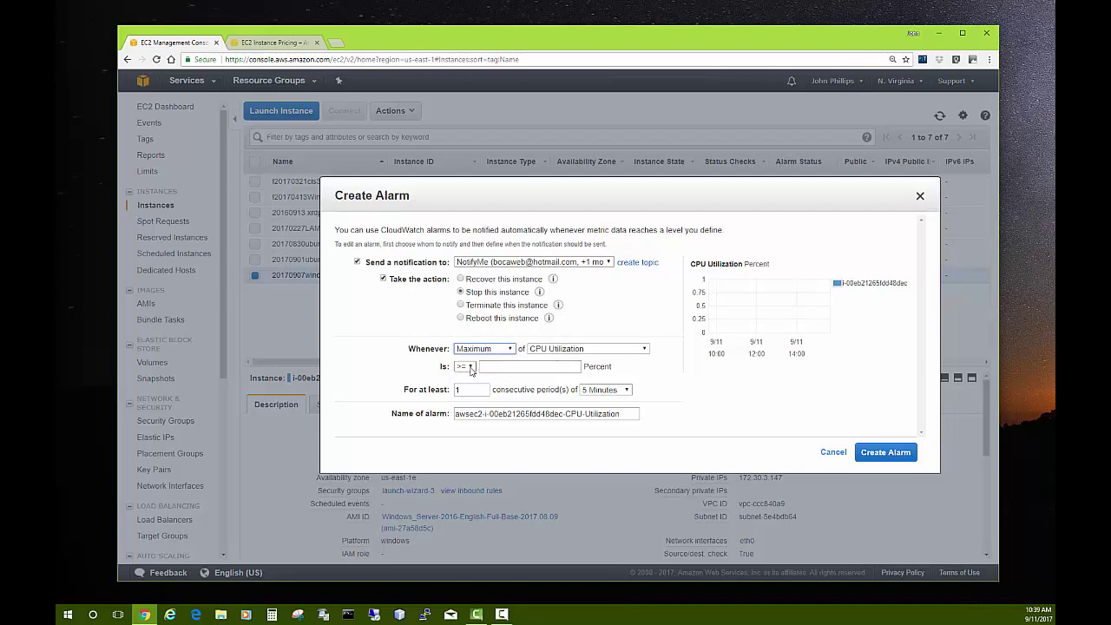
pyautogui.click(469, 367)
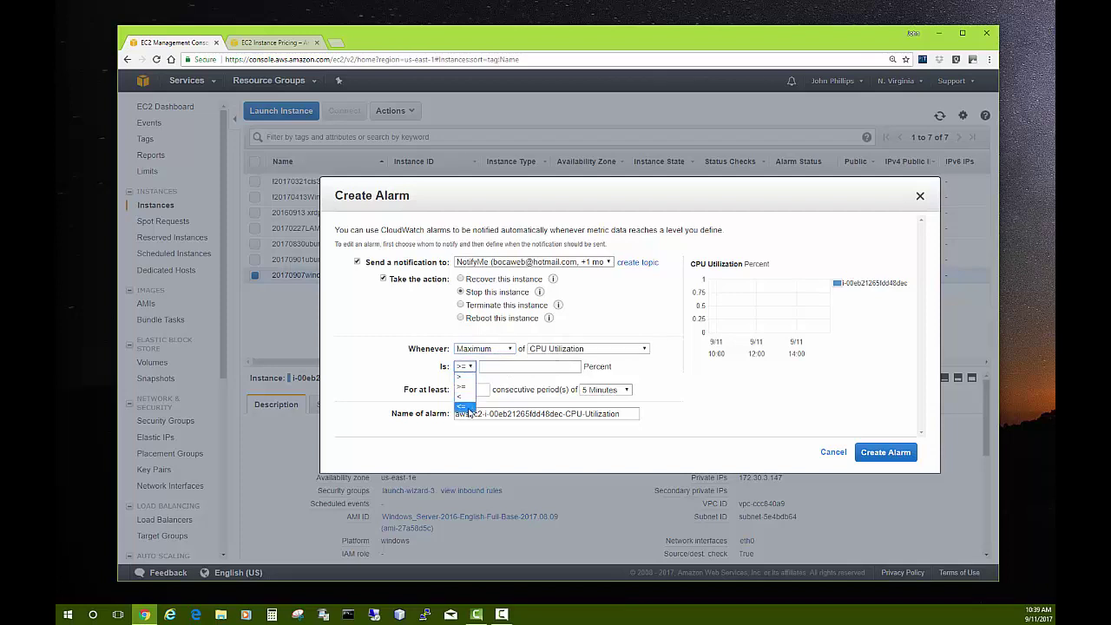
pyautogui.click(465, 396)
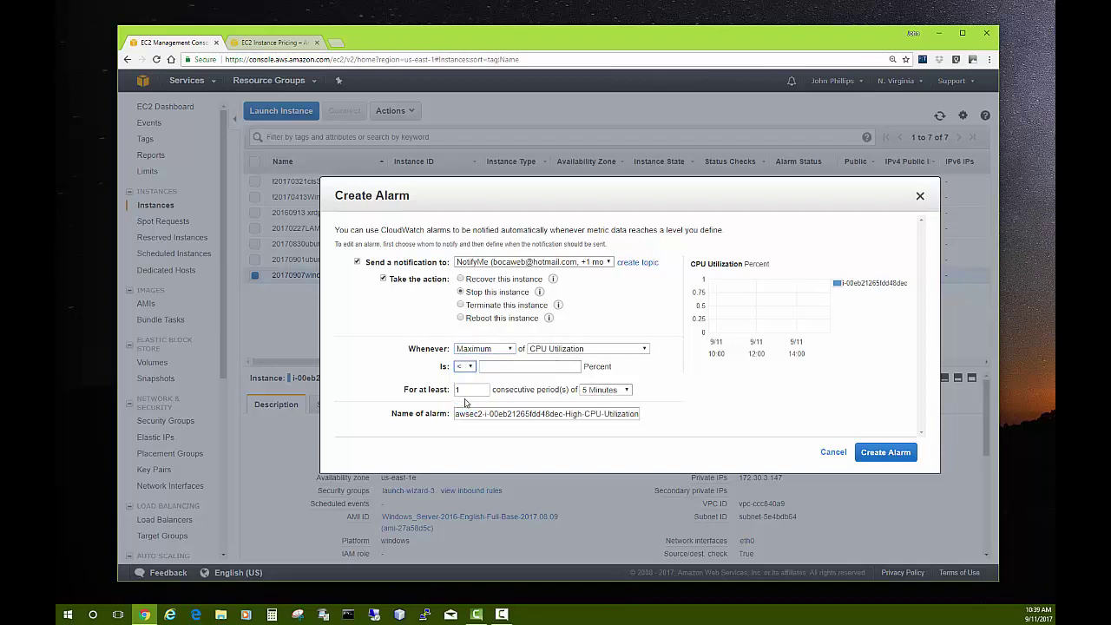
pyautogui.click(500, 368)
# Step: Try a 15-minute interval for the alarm, then return it to 1 consecutive period of 5 minutes
pyautogui.click(628, 391)
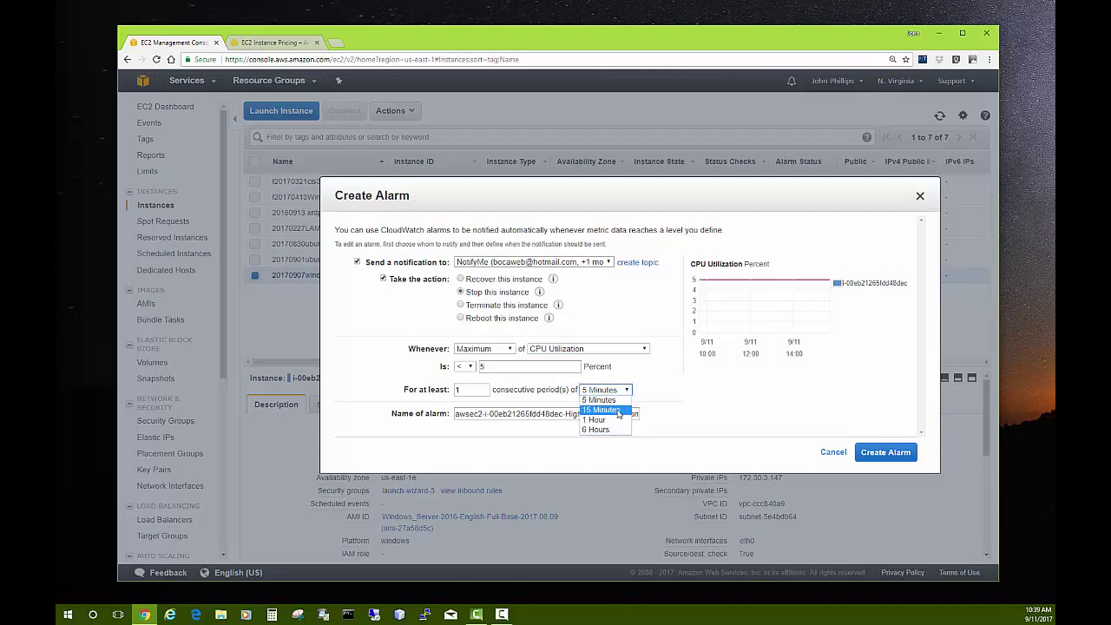
pyautogui.click(619, 410)
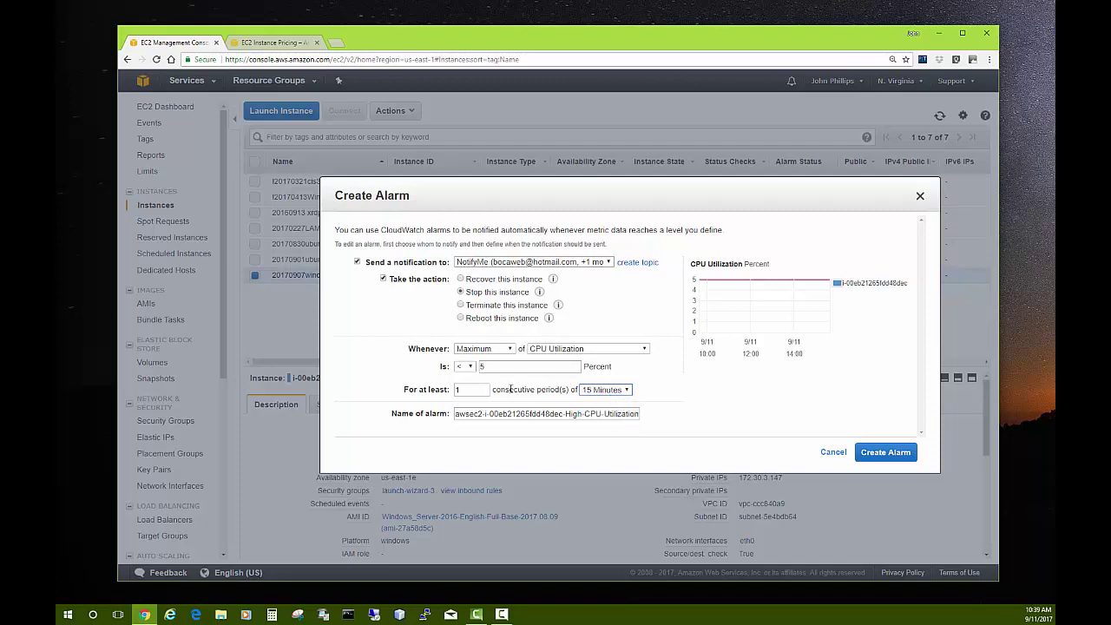
pyautogui.click(448, 390)
pyautogui.moveTo(473, 392); pyautogui.dragTo(453, 395)
pyautogui.write('1')
pyautogui.click(605, 389)
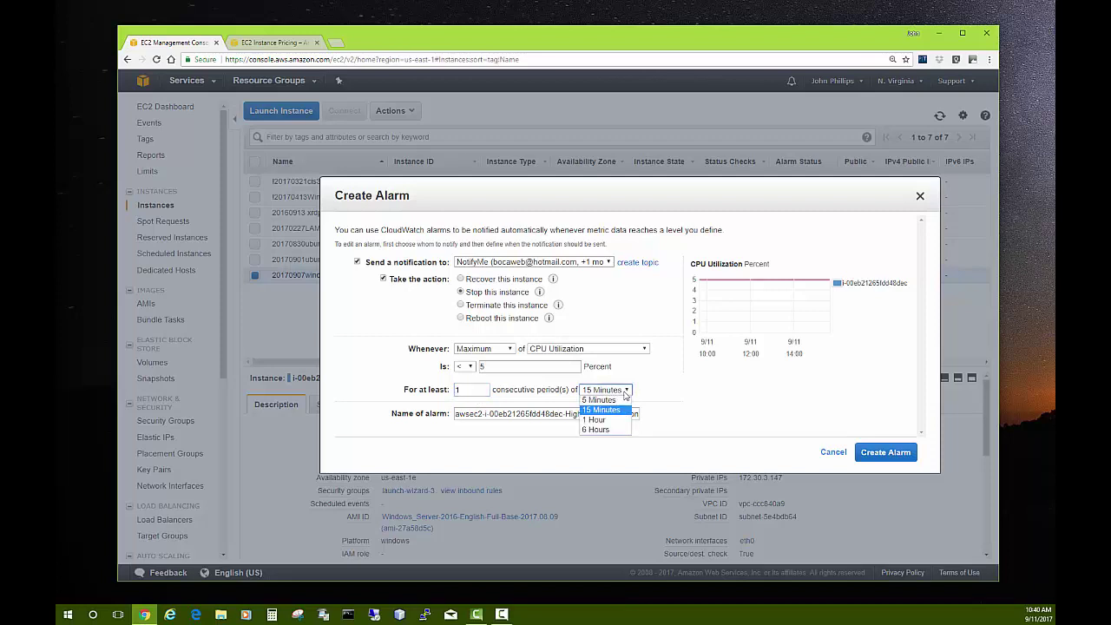
pyautogui.click(607, 400)
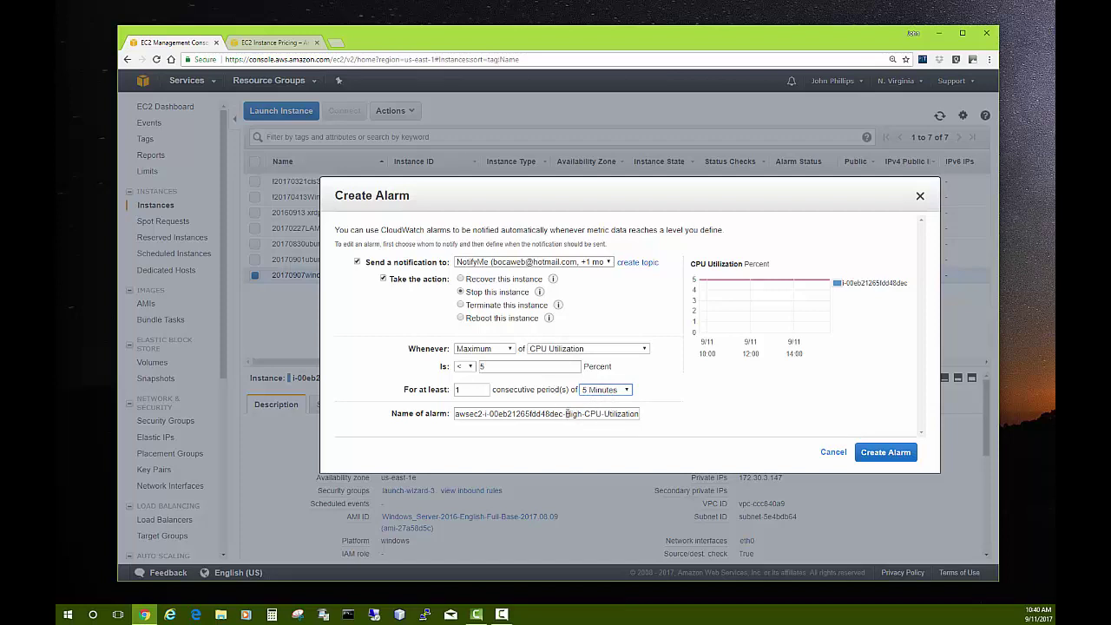
# Step: Replace "High" with "Low" in the alarm name, create the alarm and dismiss the confirmation
pyautogui.moveTo(566, 414); pyautogui.dragTo(578, 414)
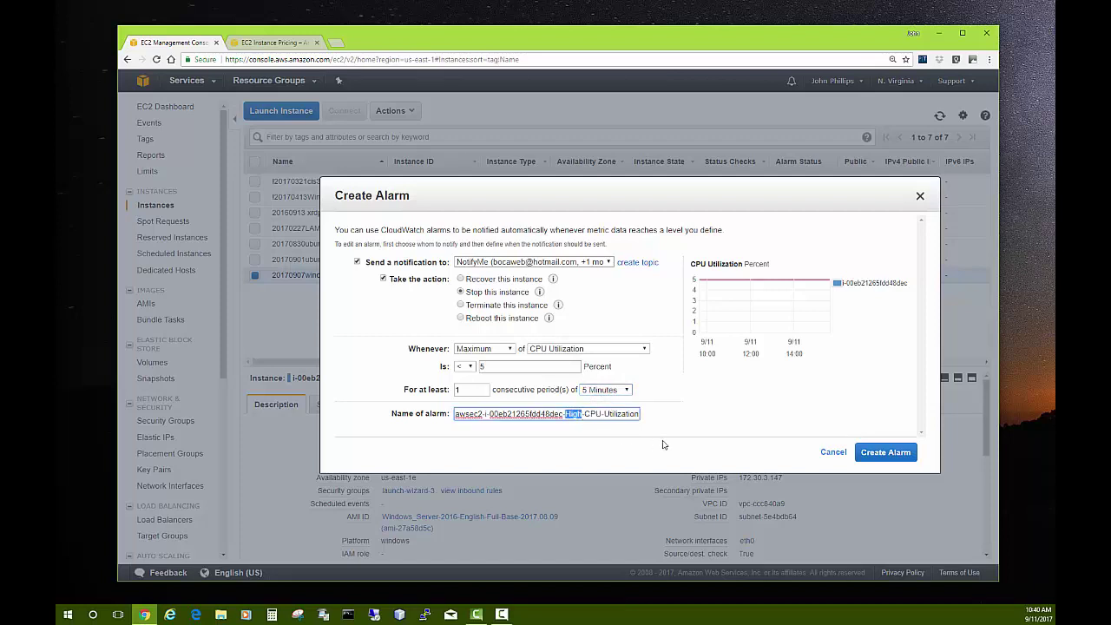
pyautogui.write('Low')
pyautogui.click(886, 453)
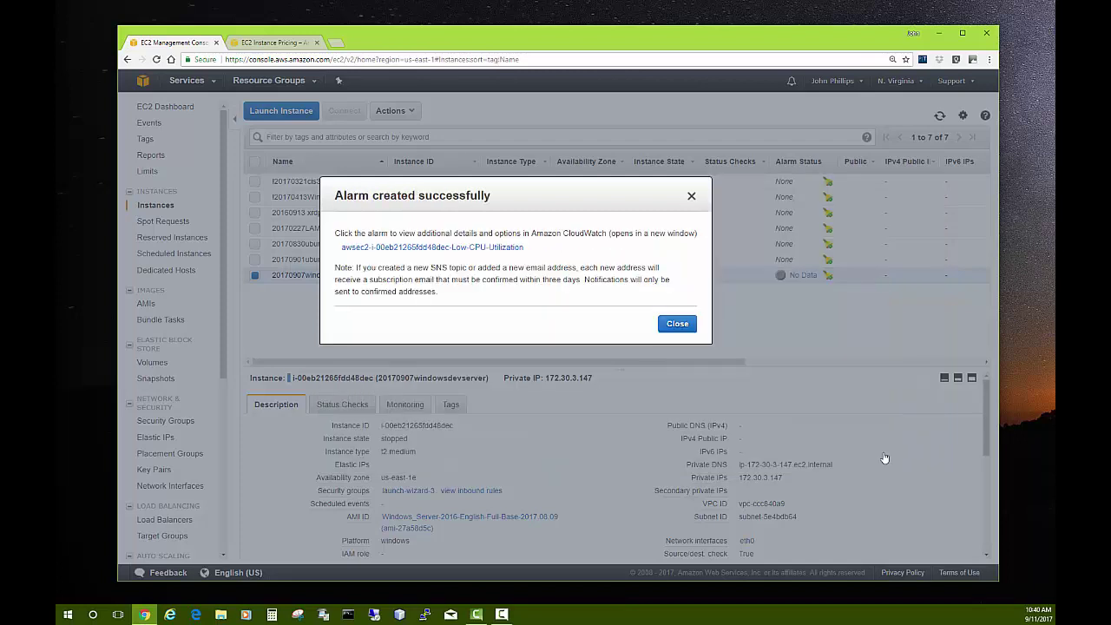
pyautogui.click(677, 324)
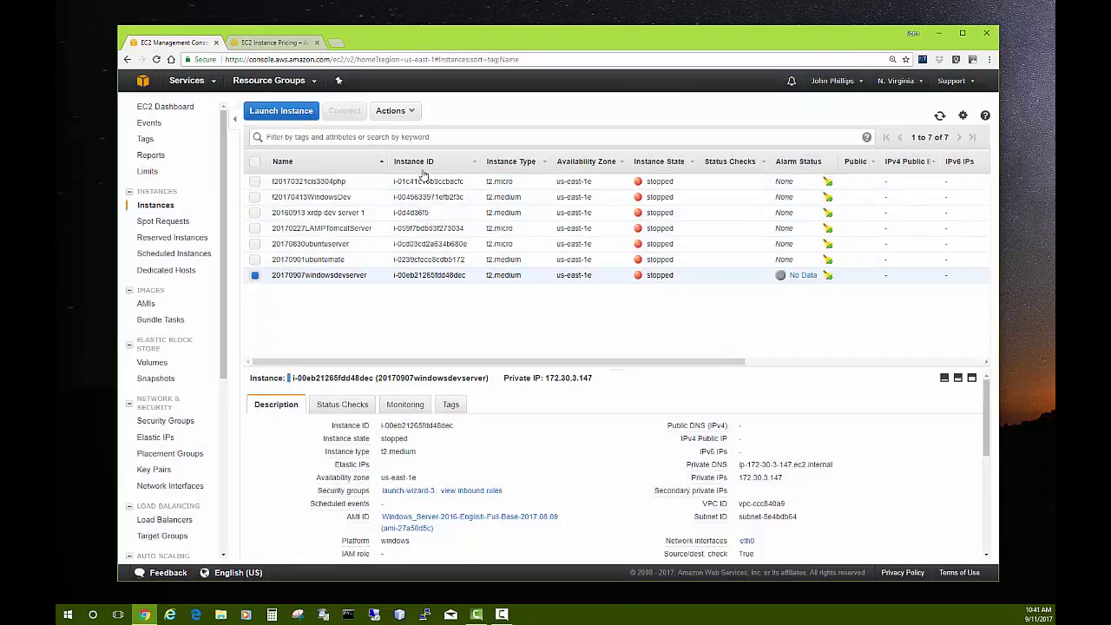
# Step: Start the stopped instance 20170907windowsdevserver and confirm the start
pyautogui.click(409, 112)
pyautogui.moveTo(412, 175)
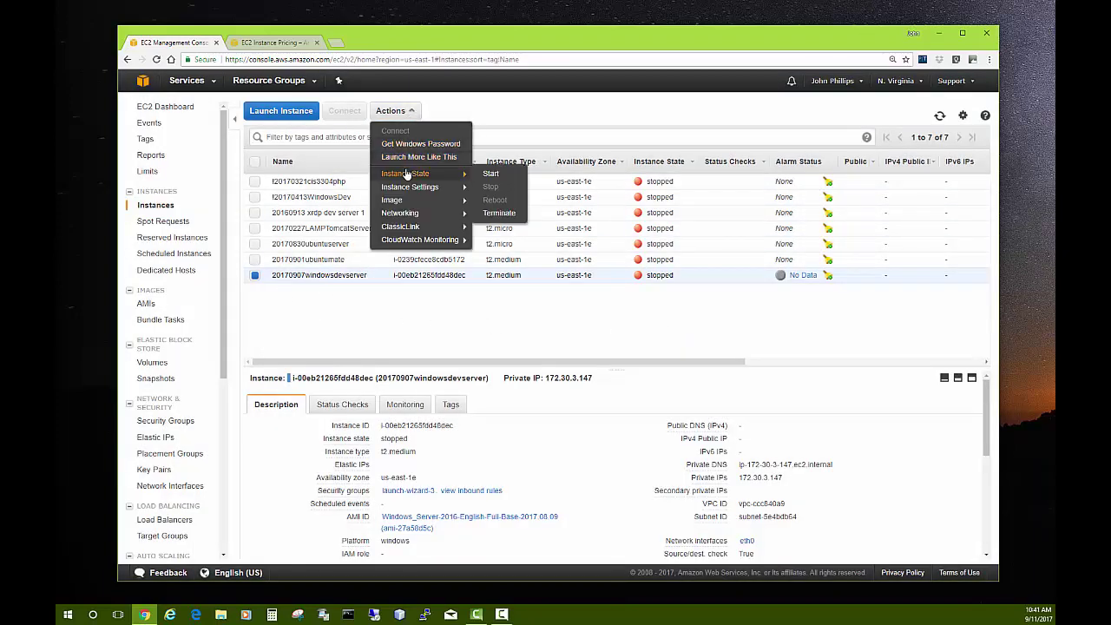
pyautogui.click(490, 176)
pyautogui.click(652, 375)
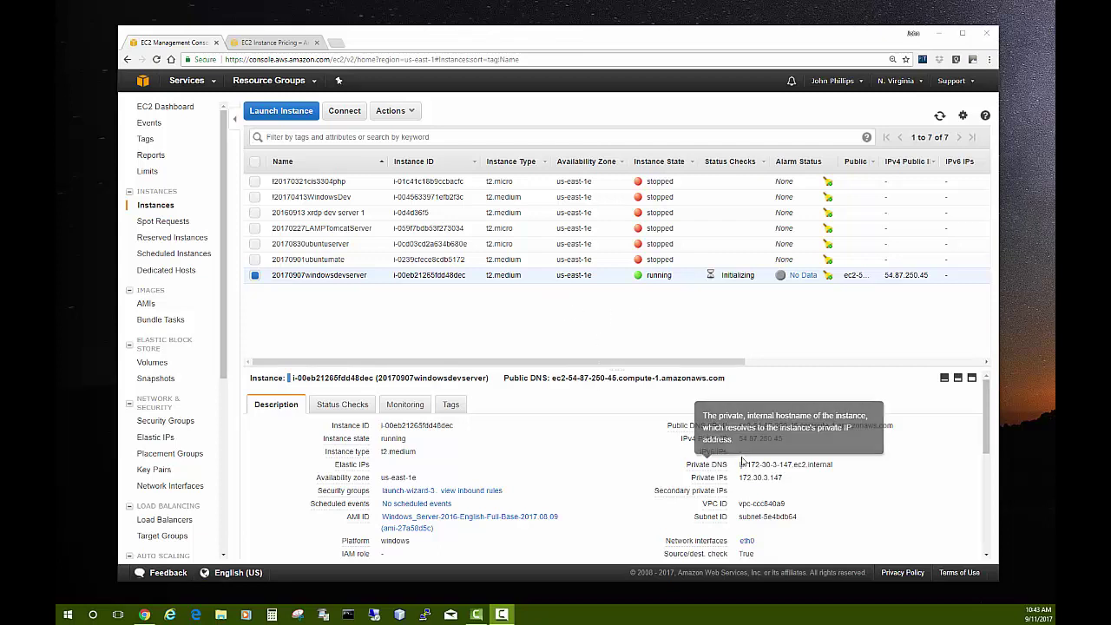
# Step: Copy the running instance's IPv4 public IP address and open Remote Desktop Connection
pyautogui.moveTo(784, 439); pyautogui.dragTo(737, 440)
pyautogui.hotkey('ctrl', 'c')
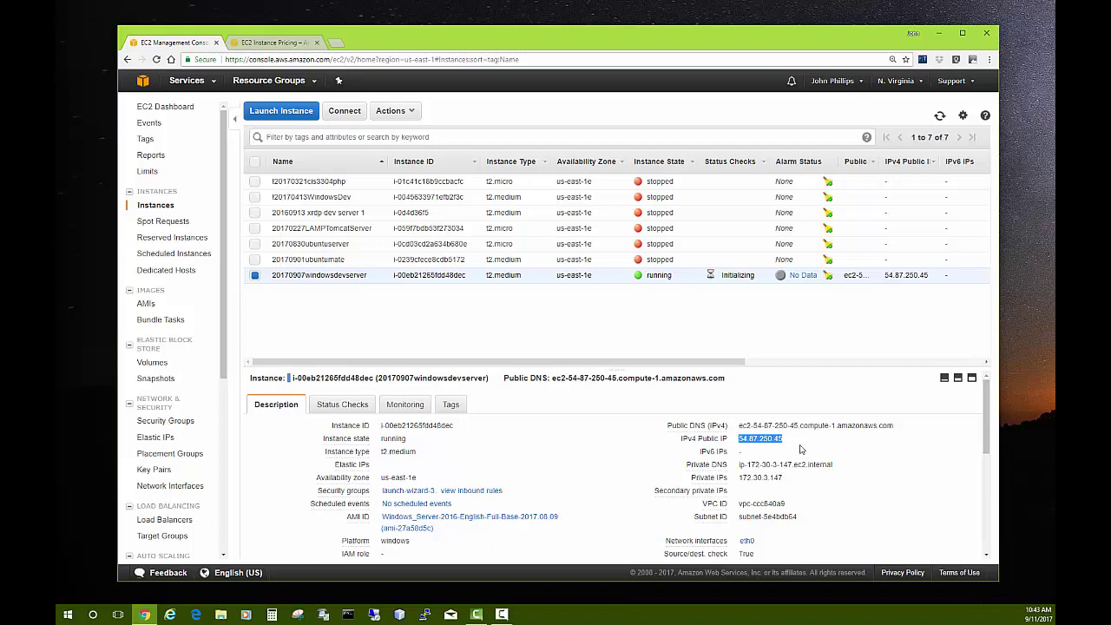
pyautogui.click(771, 440)
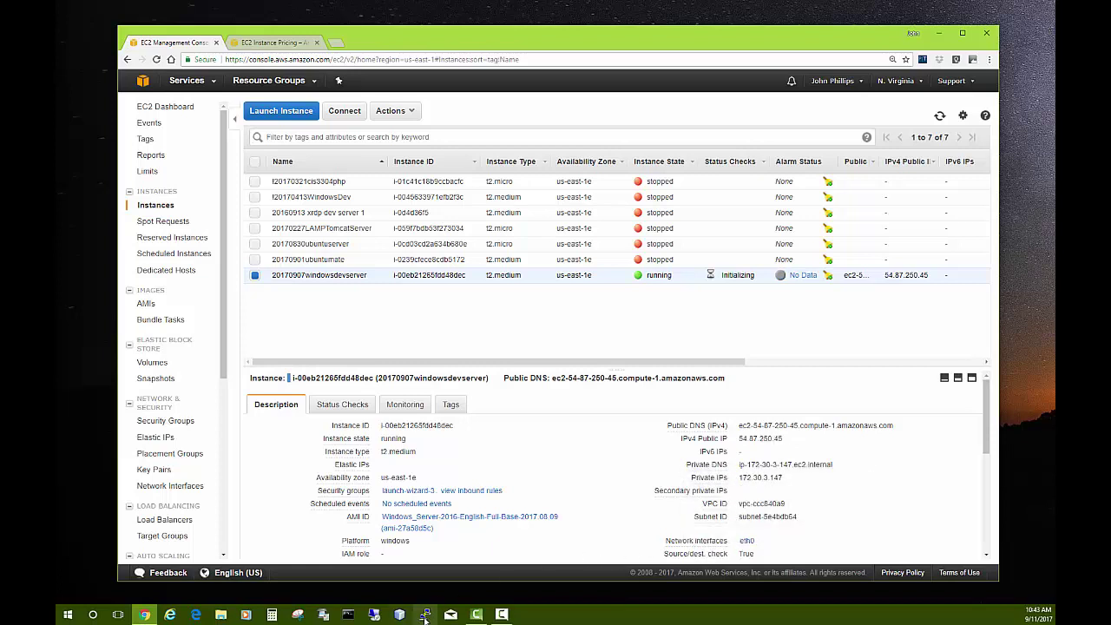
pyautogui.click(374, 615)
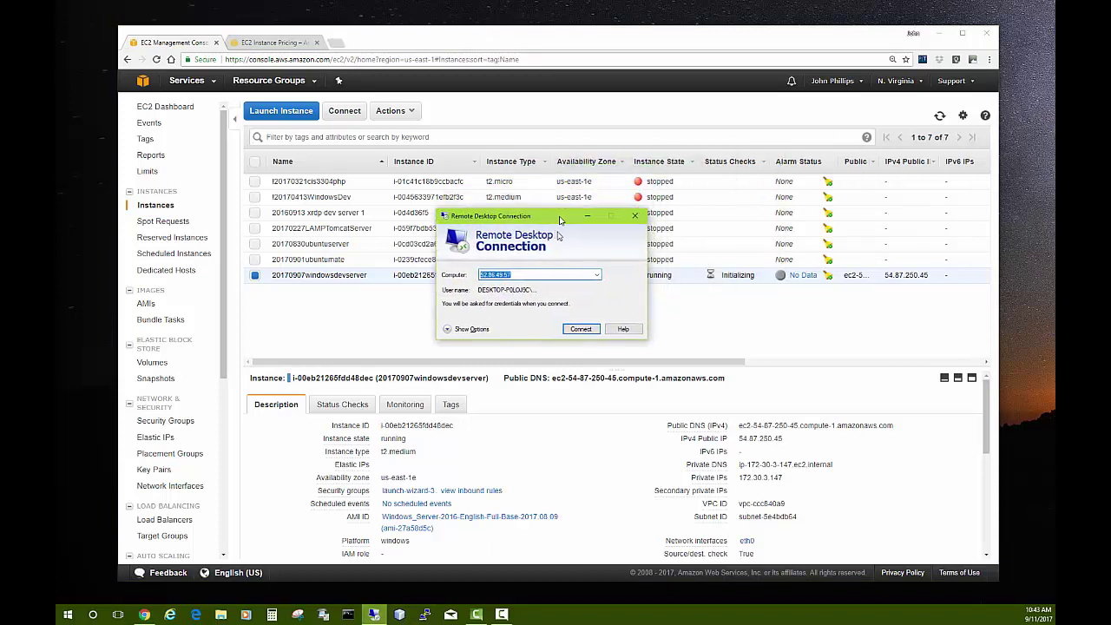
# Step: Set the remote computer to 54.87.250.45 with user name Administrator, allow saving credentials, and start the connection
pyautogui.hotkey('ctrl', 'v')
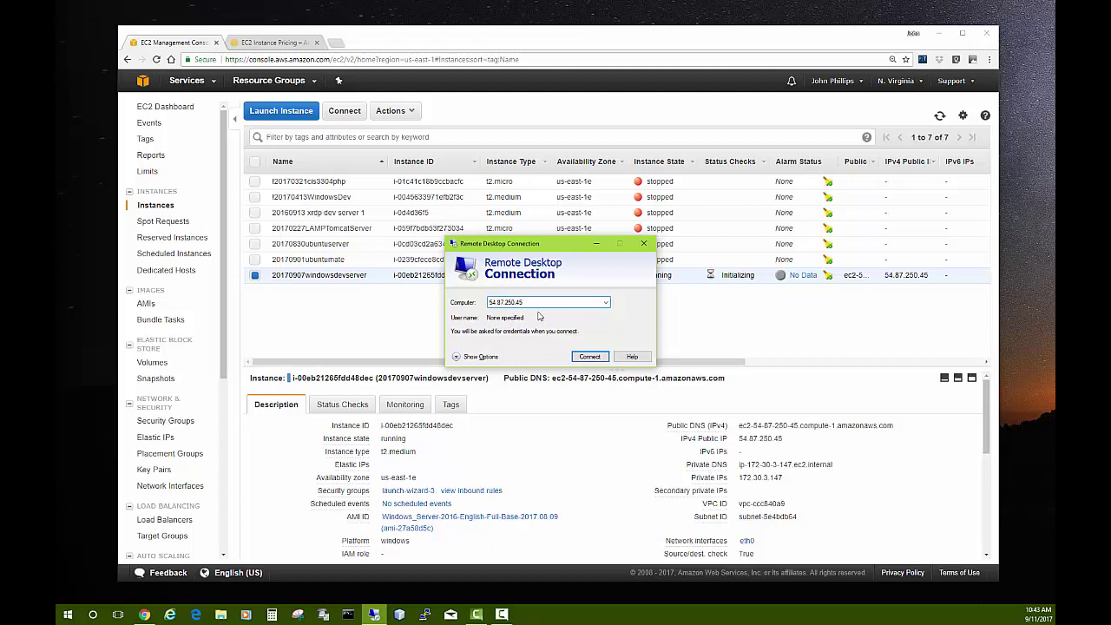
pyautogui.click(457, 358)
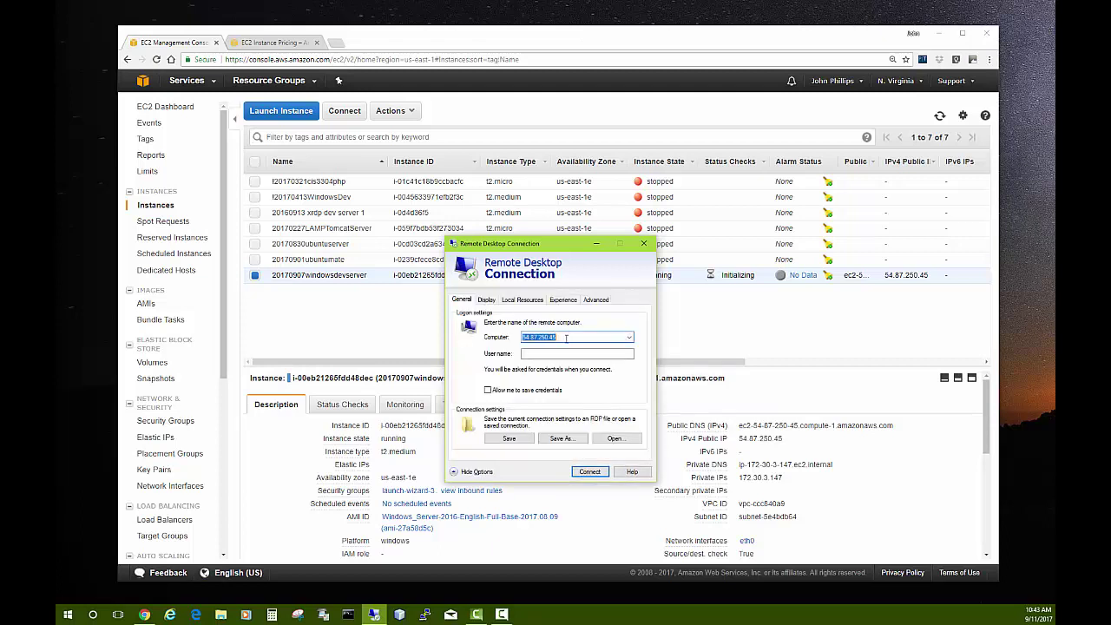
pyautogui.click(539, 355)
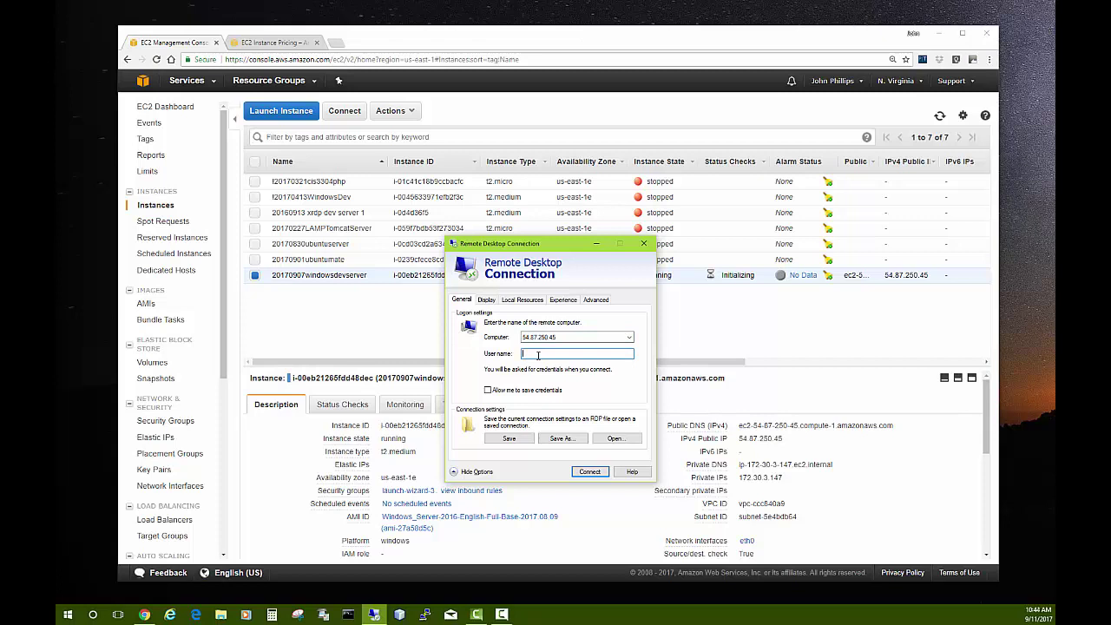
pyautogui.write('Administrator')
pyautogui.click(488, 389)
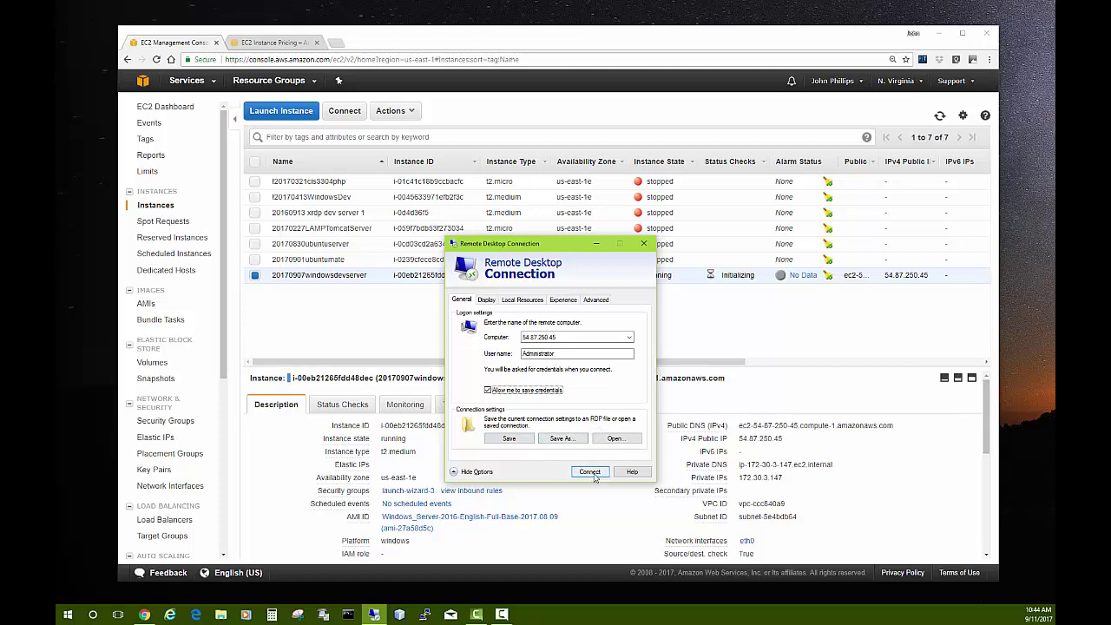
pyautogui.click(590, 472)
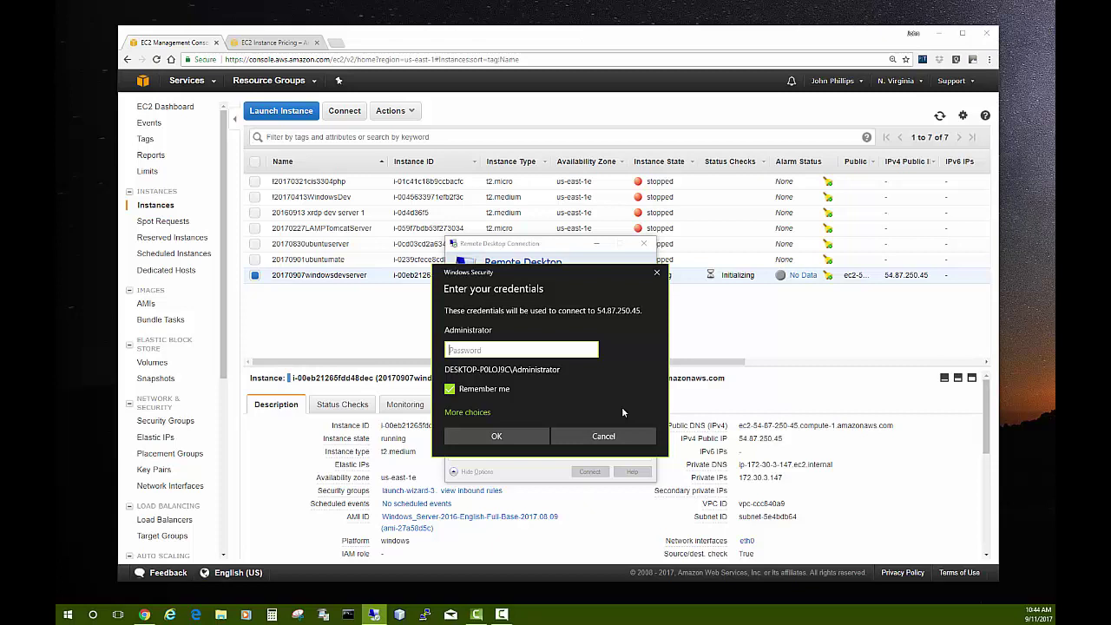
# Step: Enter the Administrator account password, accept the certificate warning without being asked again for this computer, and reposition the remote desktop window slightly
pyautogui.write('•••••••••')
pyautogui.click(496, 436)
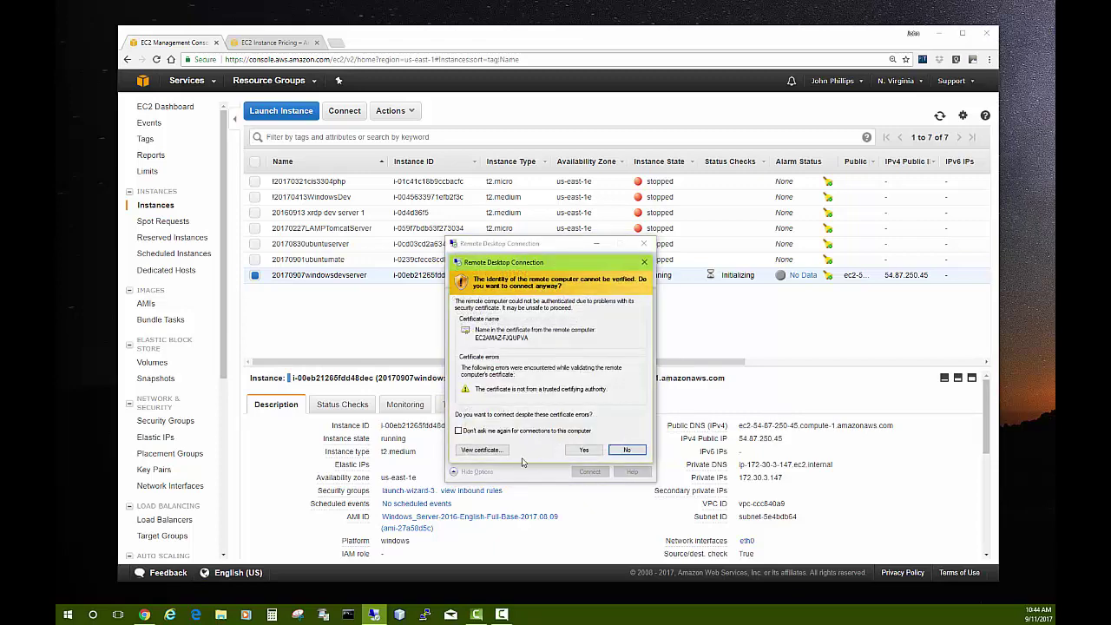
pyautogui.click(459, 431)
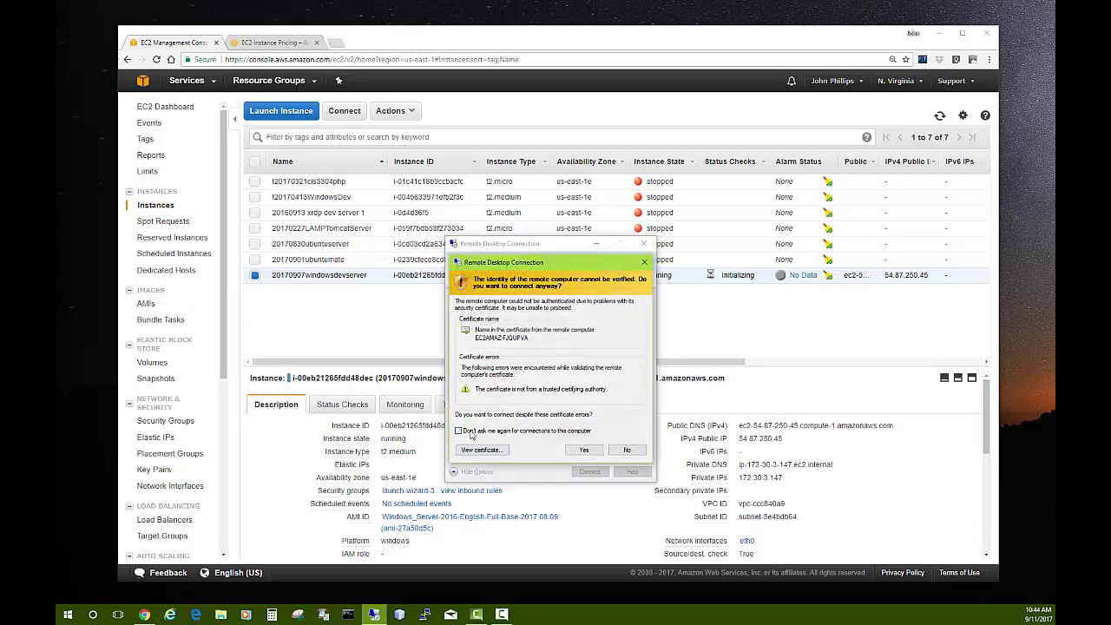
pyautogui.click(586, 451)
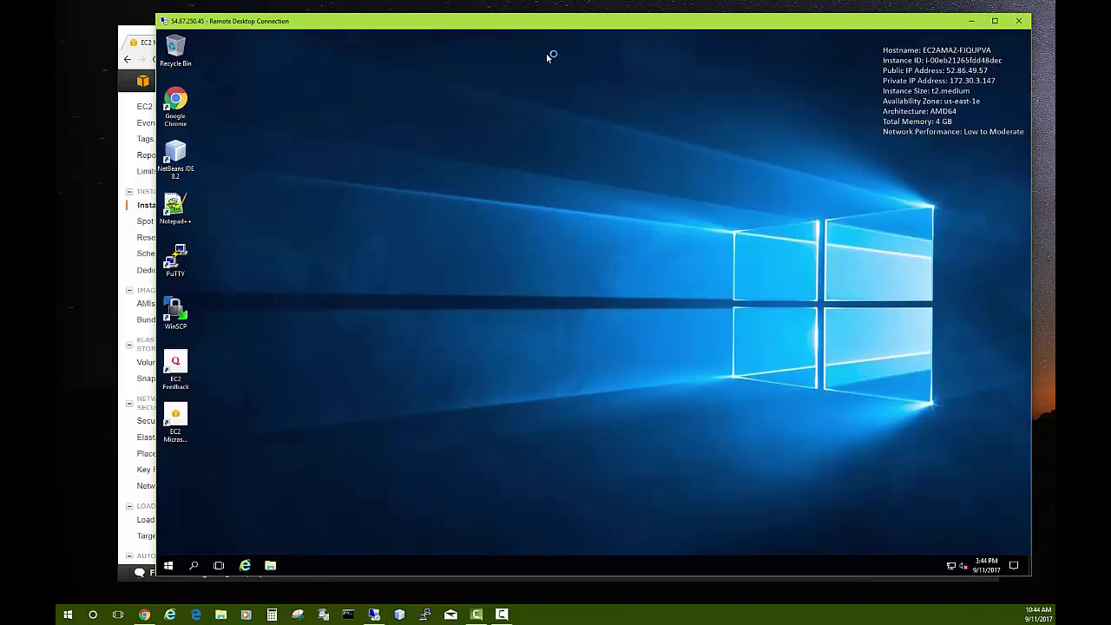
pyautogui.moveTo(566, 28); pyautogui.dragTo(569, 24)
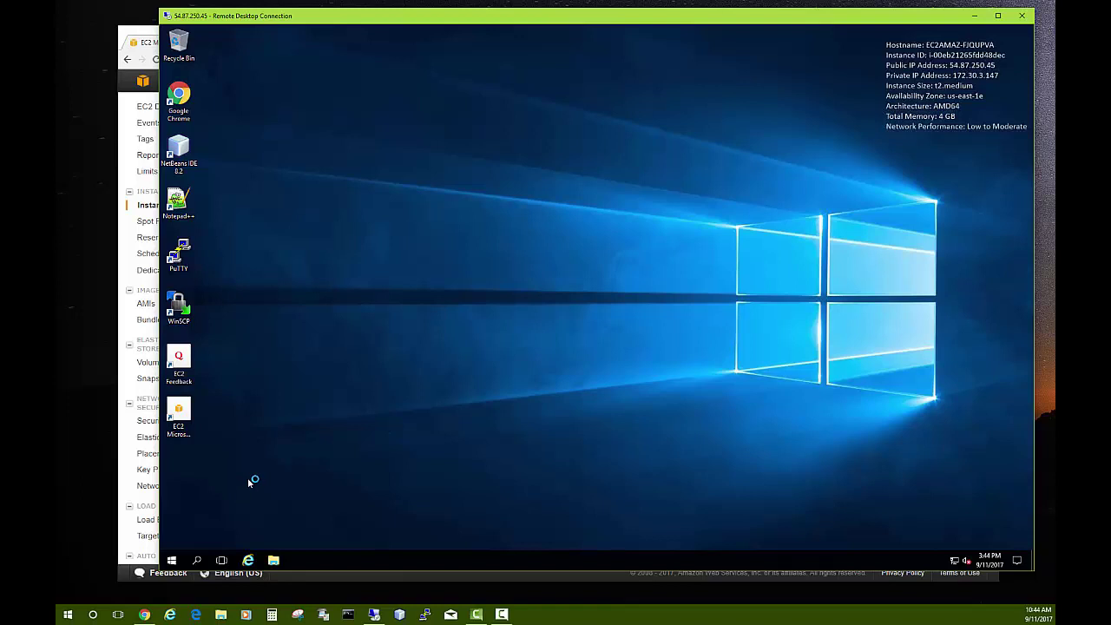
pyautogui.click(172, 561)
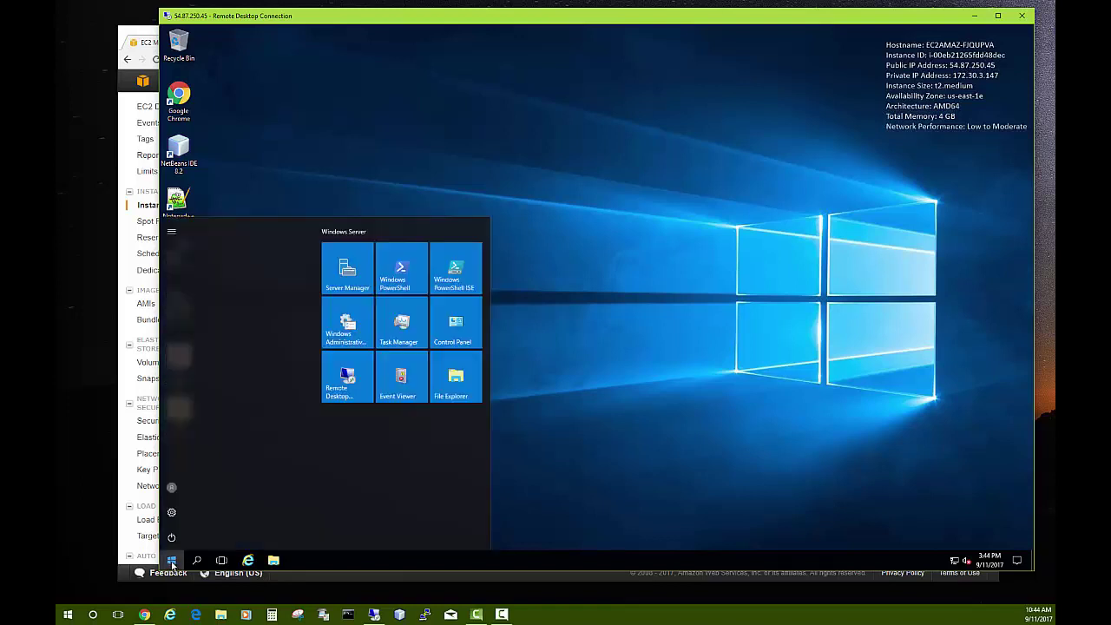
pyautogui.click(172, 489)
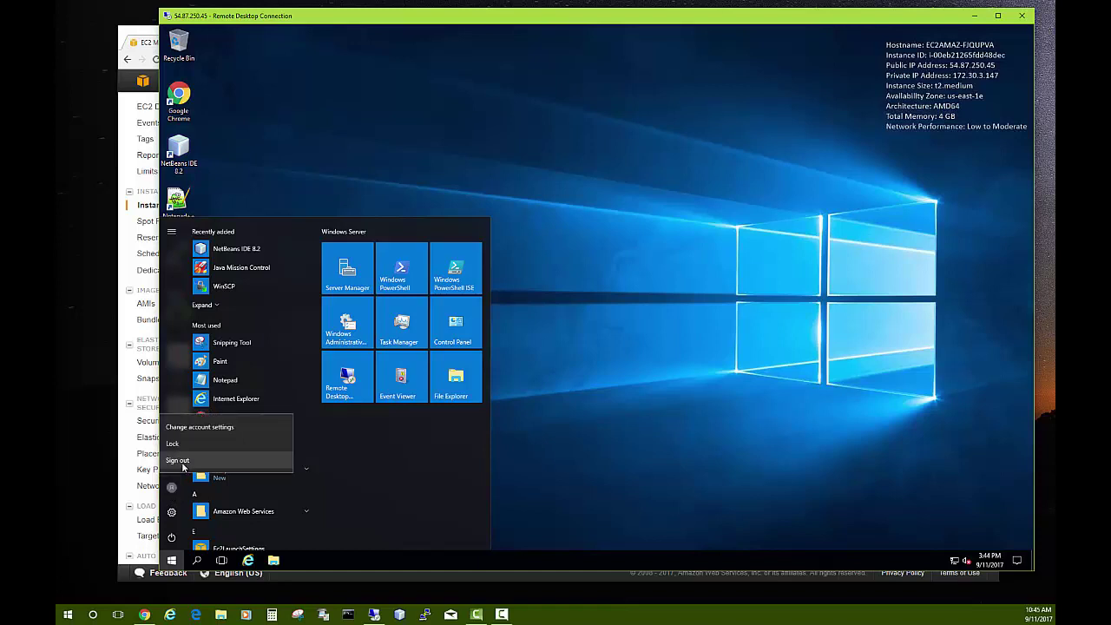
pyautogui.click(550, 453)
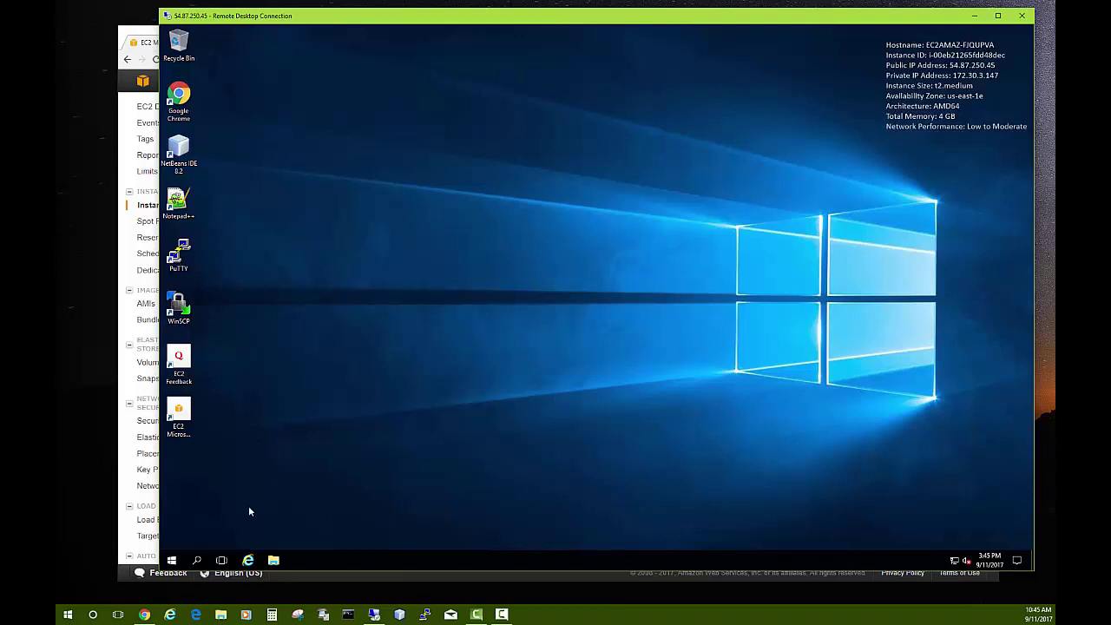
# Step: Sign out of the Administrator account on the remote Windows server
pyautogui.click(172, 560)
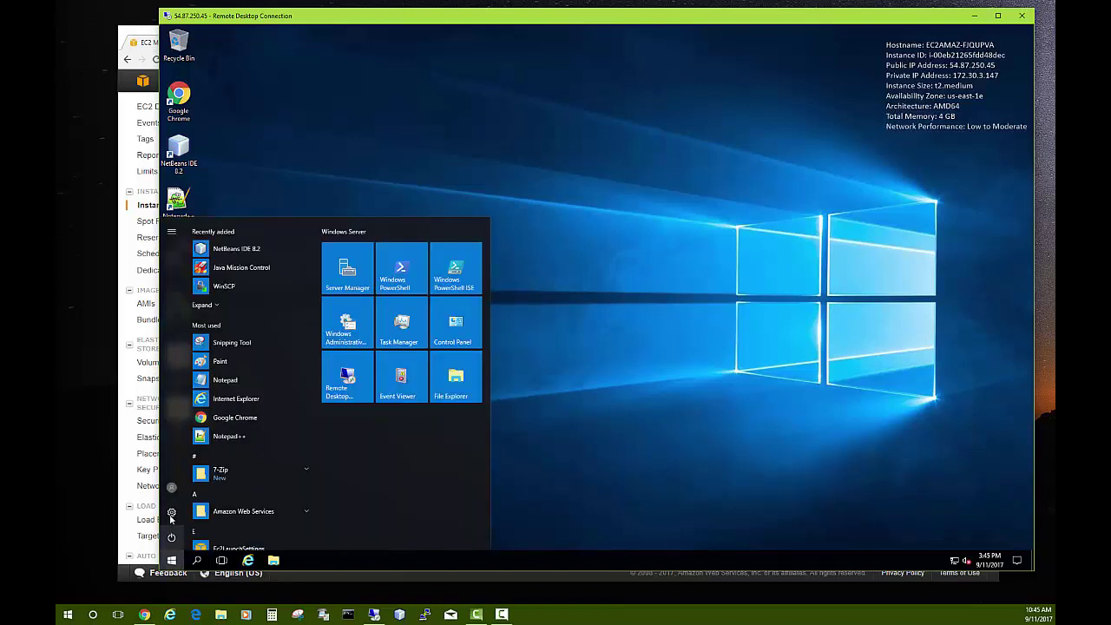
pyautogui.click(171, 487)
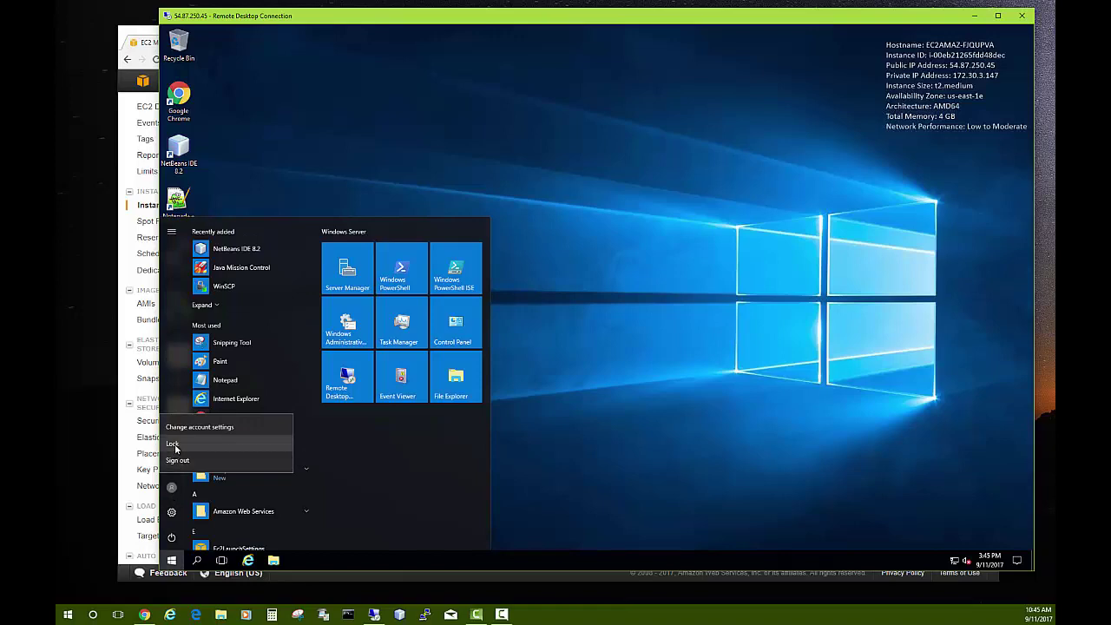
pyautogui.click(176, 460)
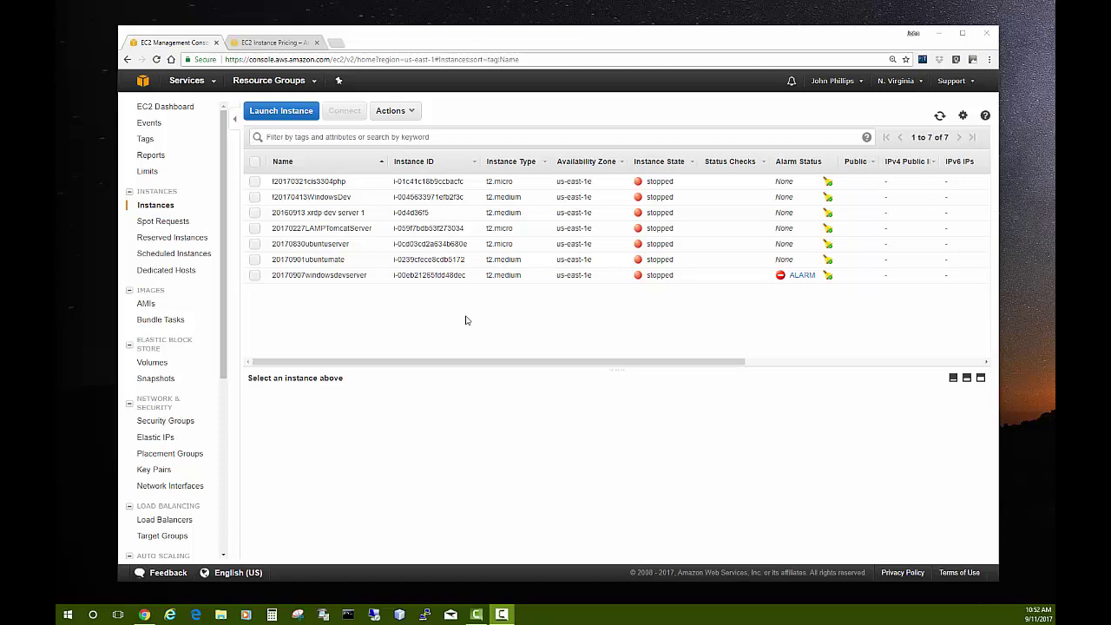
# Step: Open the Low-CPU-Utilization CloudWatch alarm of the stopped instance 20170907windowsdevserver for editing
pyautogui.click(255, 276)
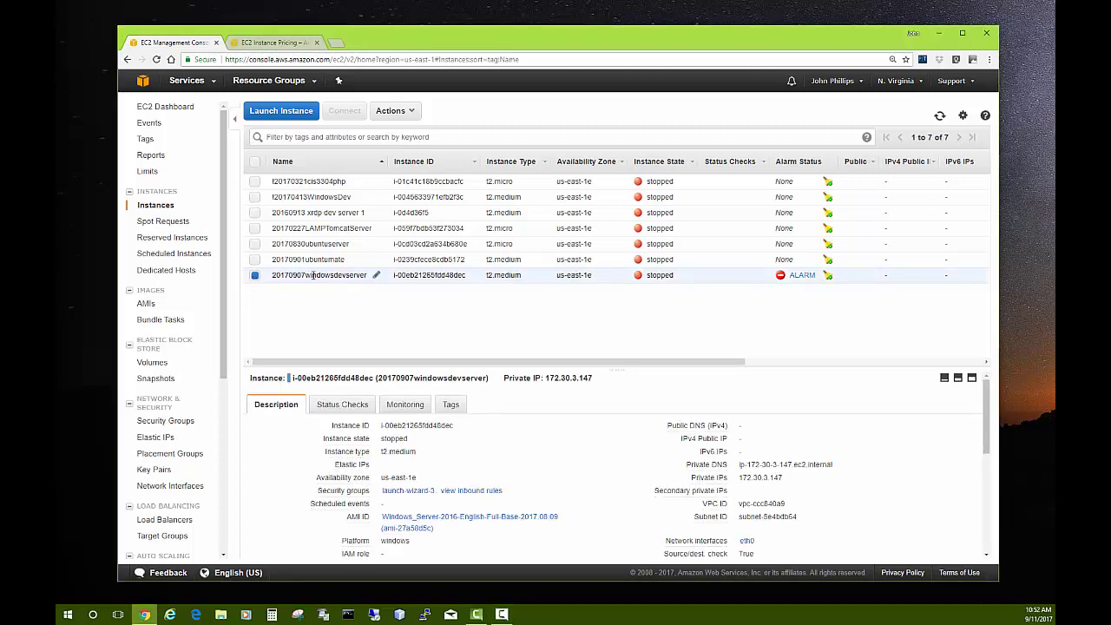
pyautogui.click(411, 112)
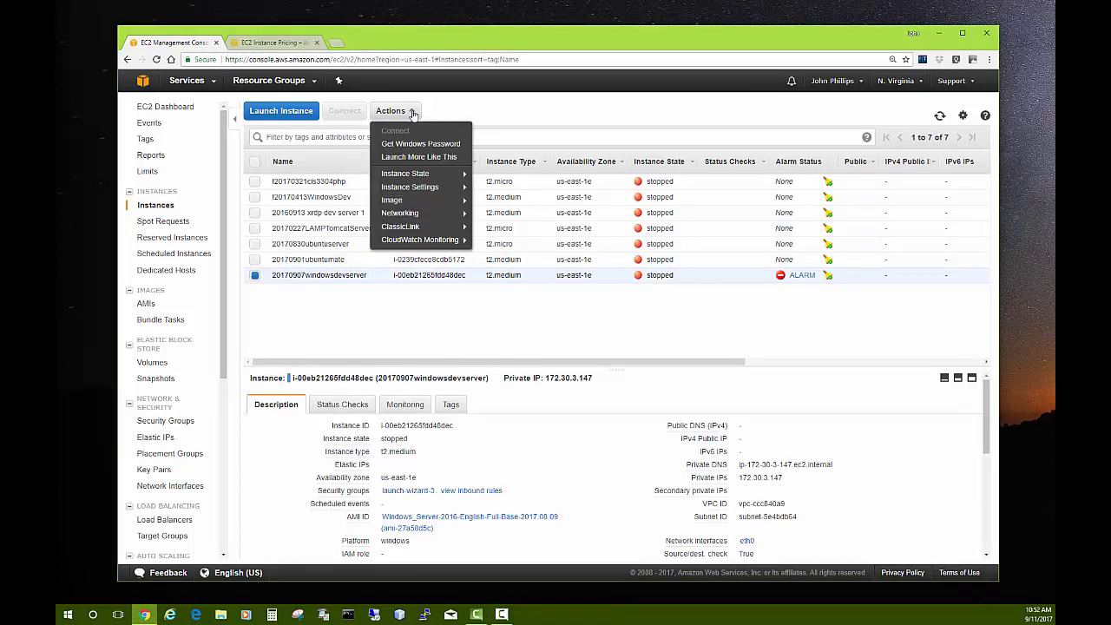
pyautogui.moveTo(434, 239)
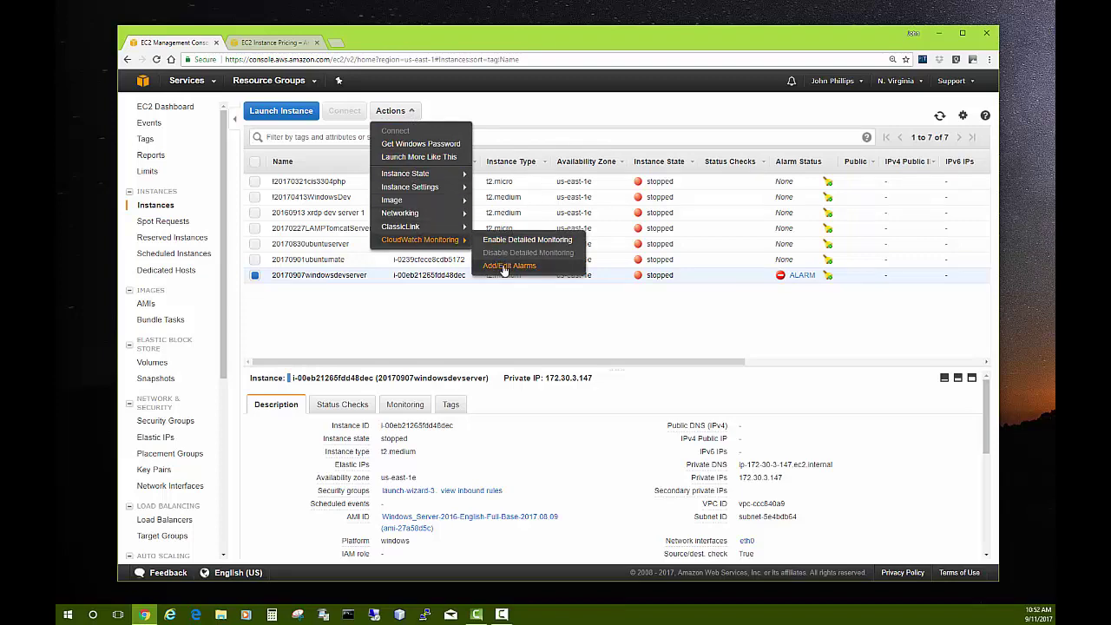
pyautogui.click(507, 266)
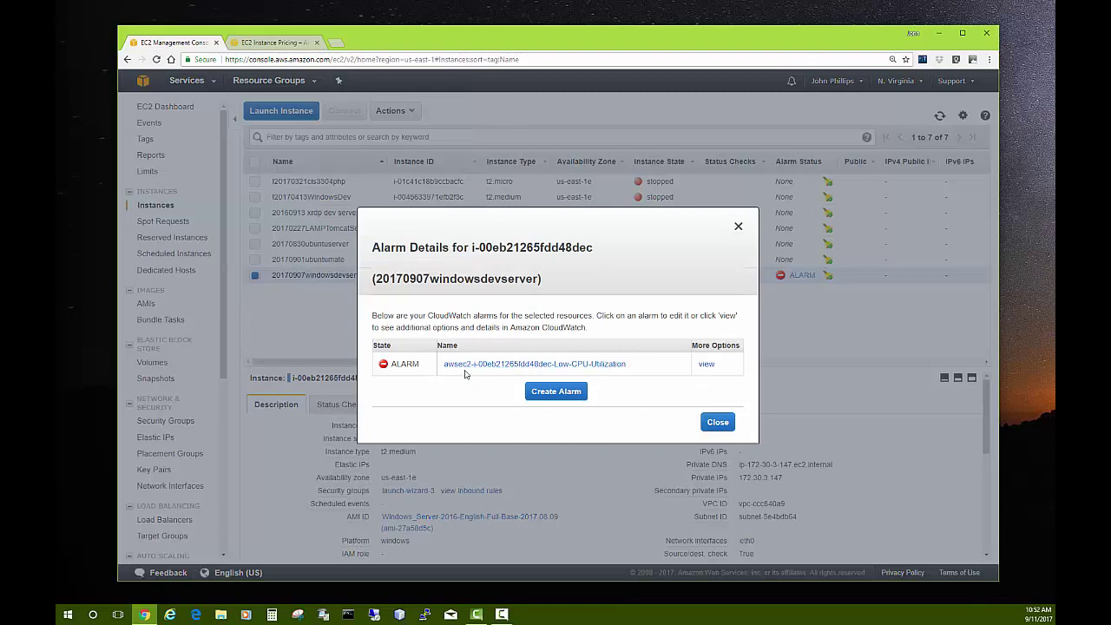
pyautogui.click(494, 366)
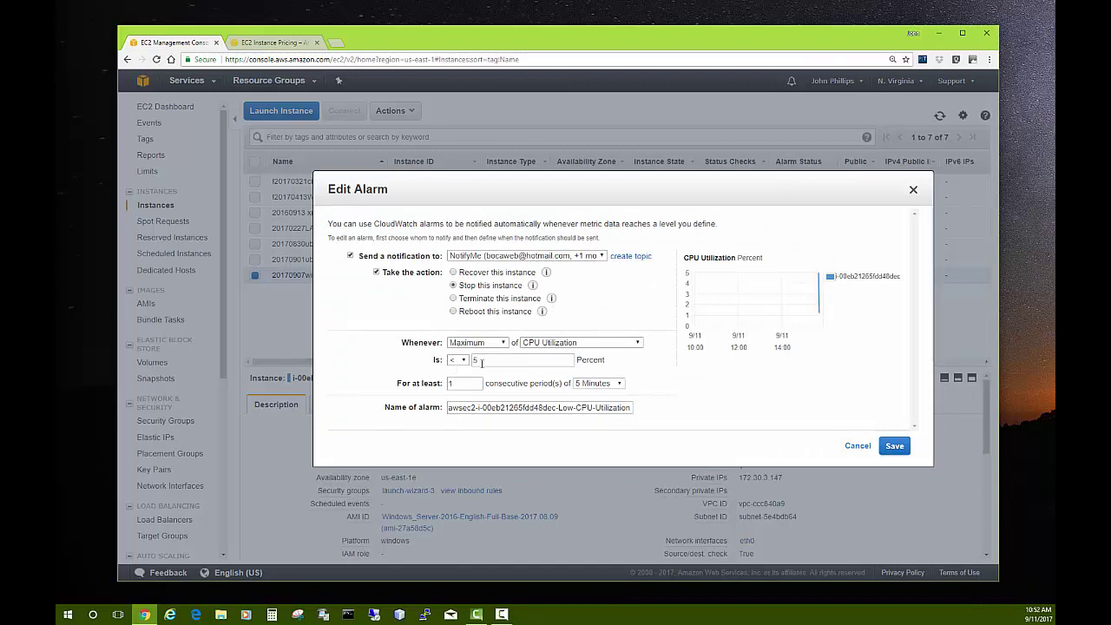
# Step: Set the alarm to 3 consecutive periods of 15 minutes, save it and dismiss the confirmation
pyautogui.moveTo(453, 384); pyautogui.dragTo(447, 387)
pyautogui.write('3')
pyautogui.click(620, 383)
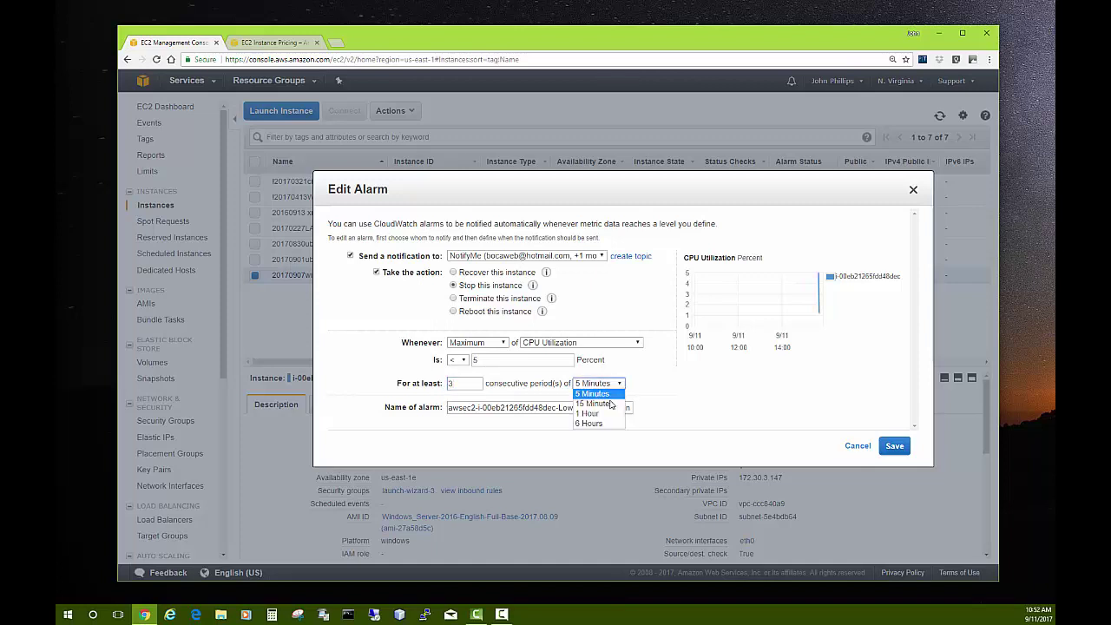
pyautogui.click(595, 403)
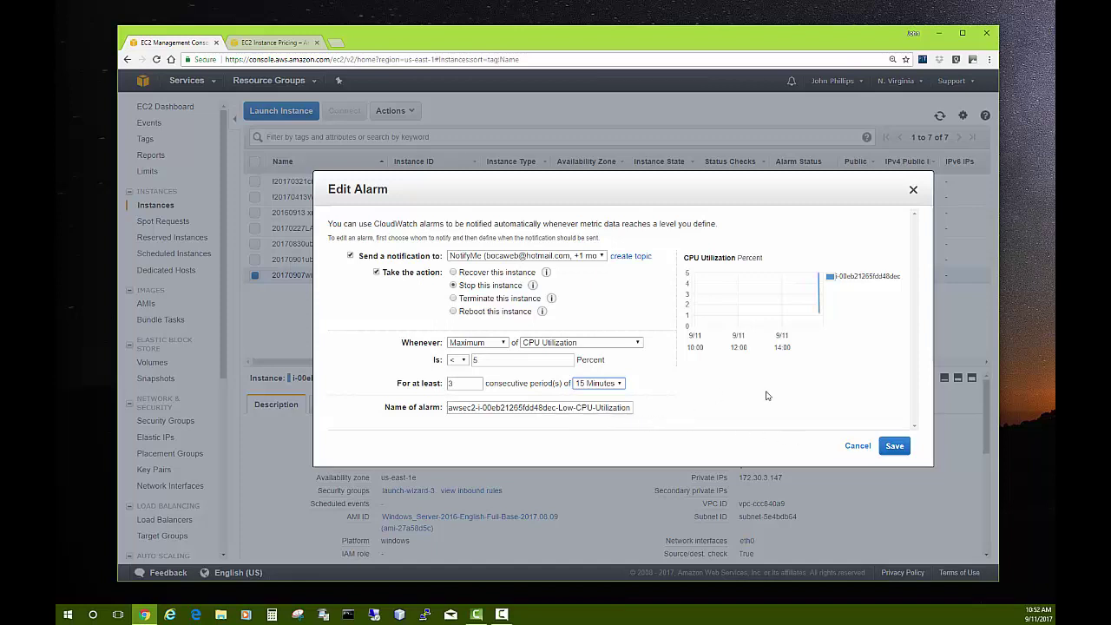
pyautogui.click(893, 447)
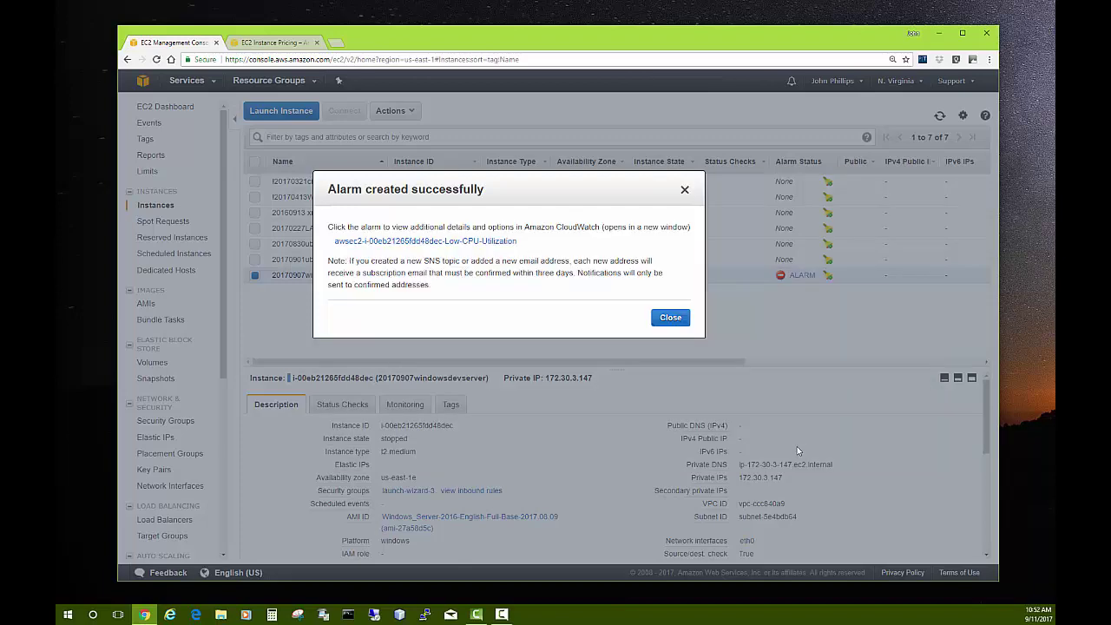
pyautogui.click(670, 318)
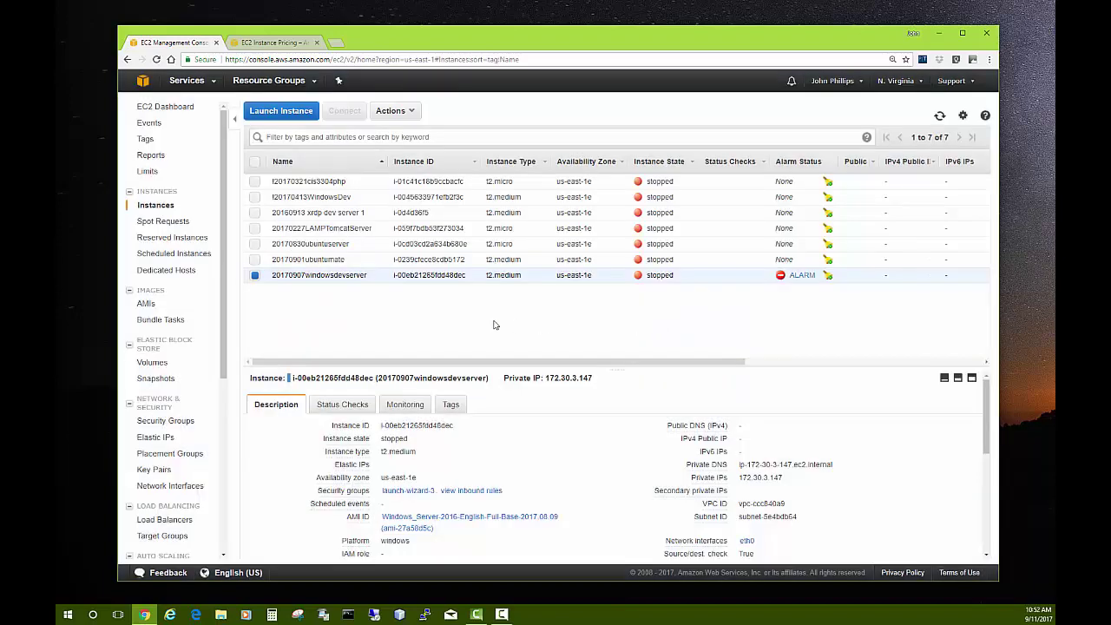